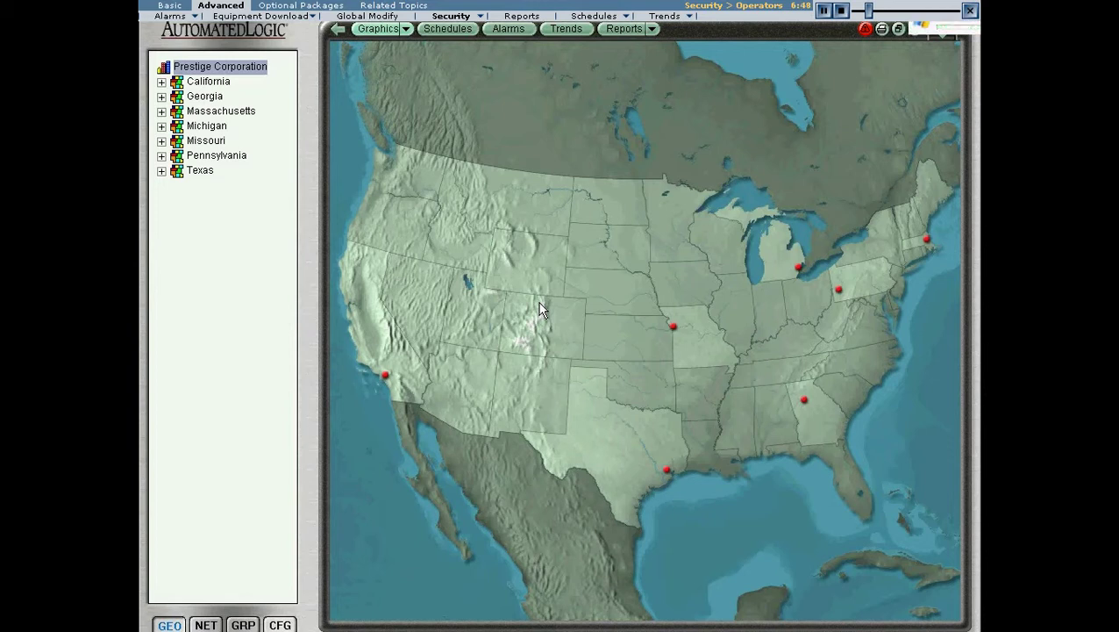
Switch the tree from NET to the CFG view and open Download, then Operators.
click(200, 623)
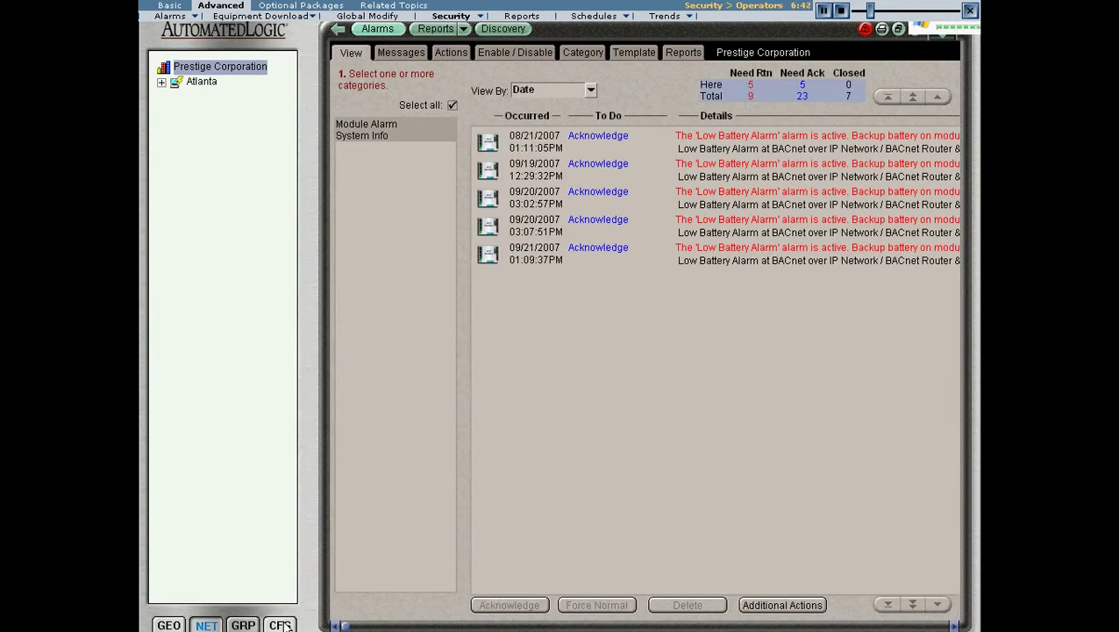
click(281, 625)
click(210, 185)
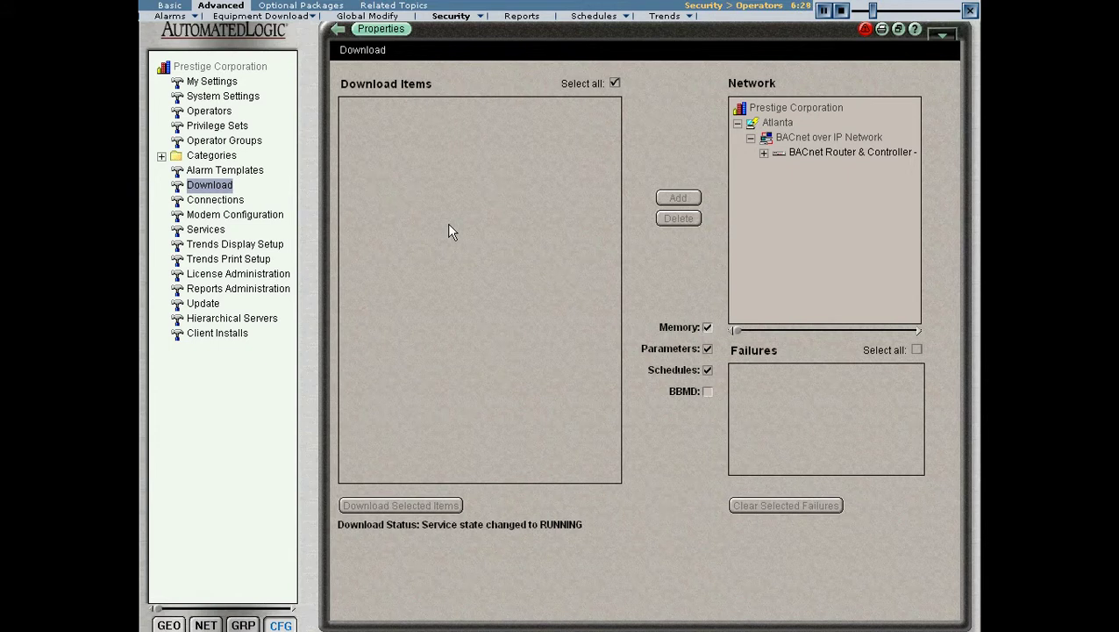
click(228, 113)
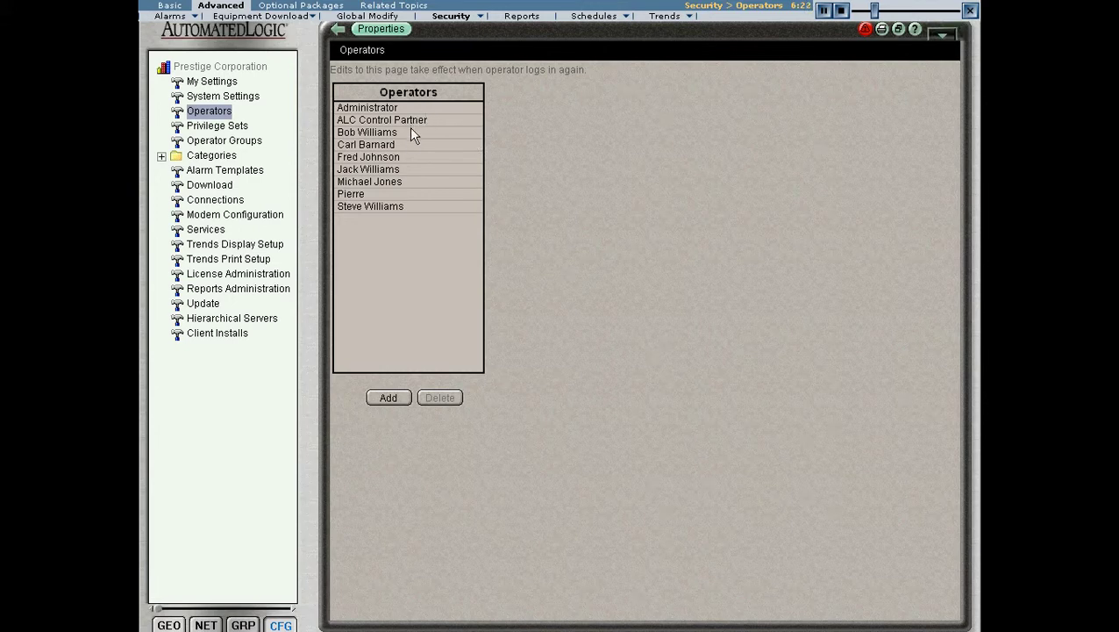
Open the Administrator operator to see its System Administrator privilege set assignment.
click(384, 108)
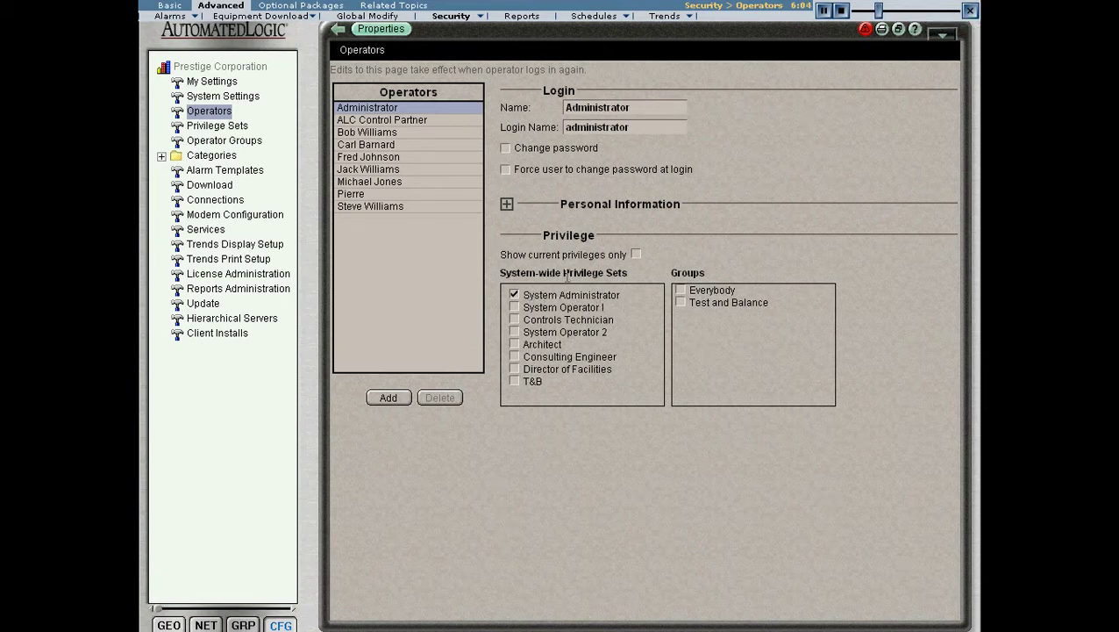
drag(562, 273, 628, 273)
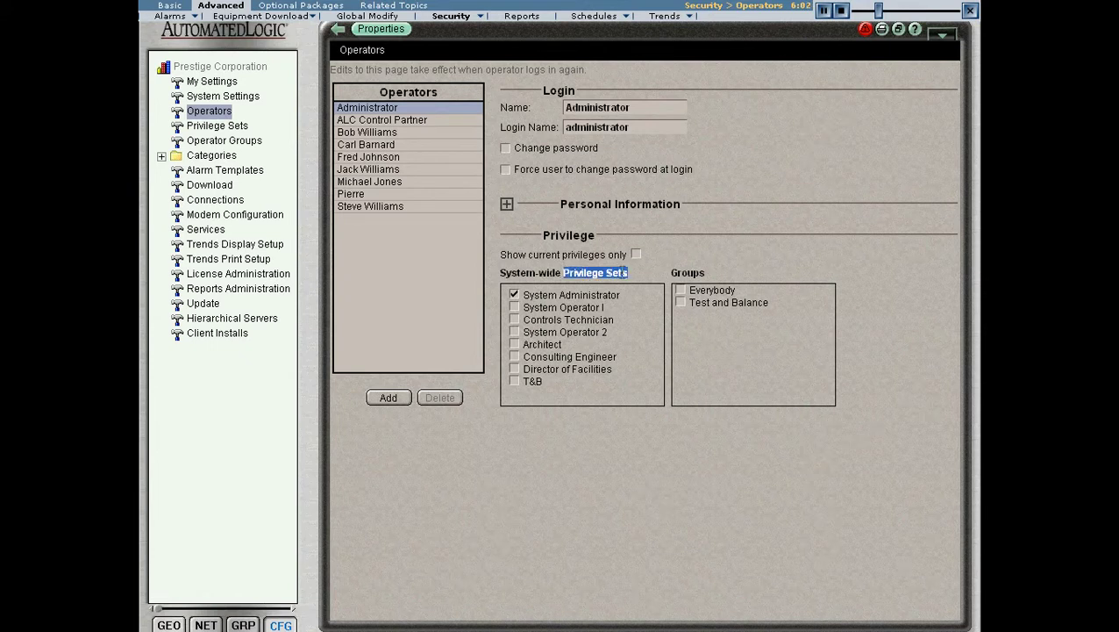
click(635, 278)
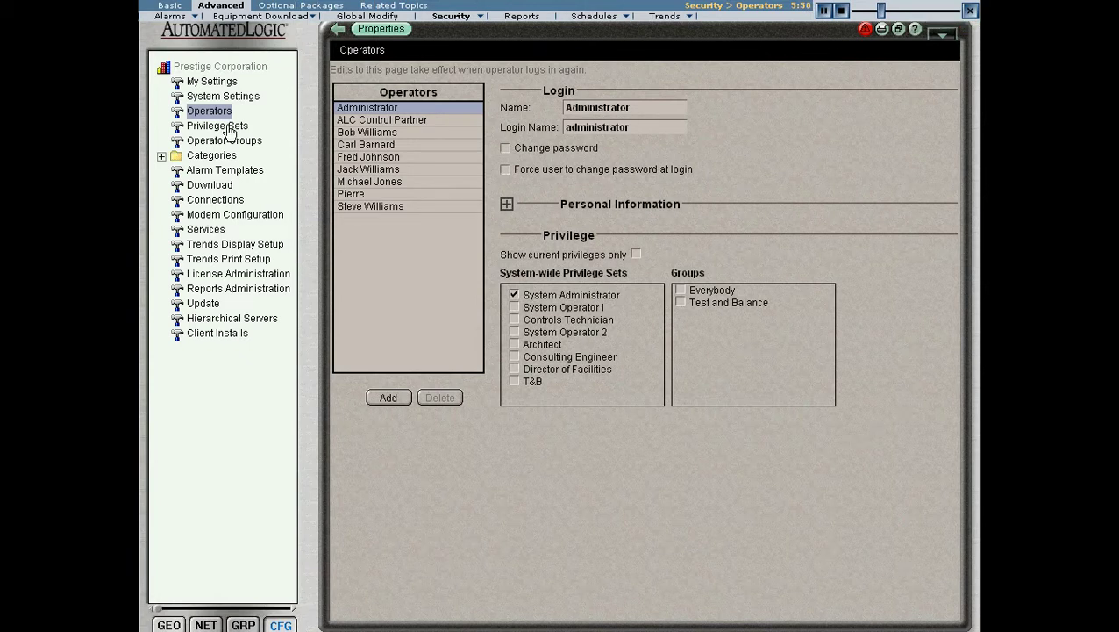
Scroll through the System Administrator privilege set's permission checkboxes on the Privilege Sets page.
click(229, 129)
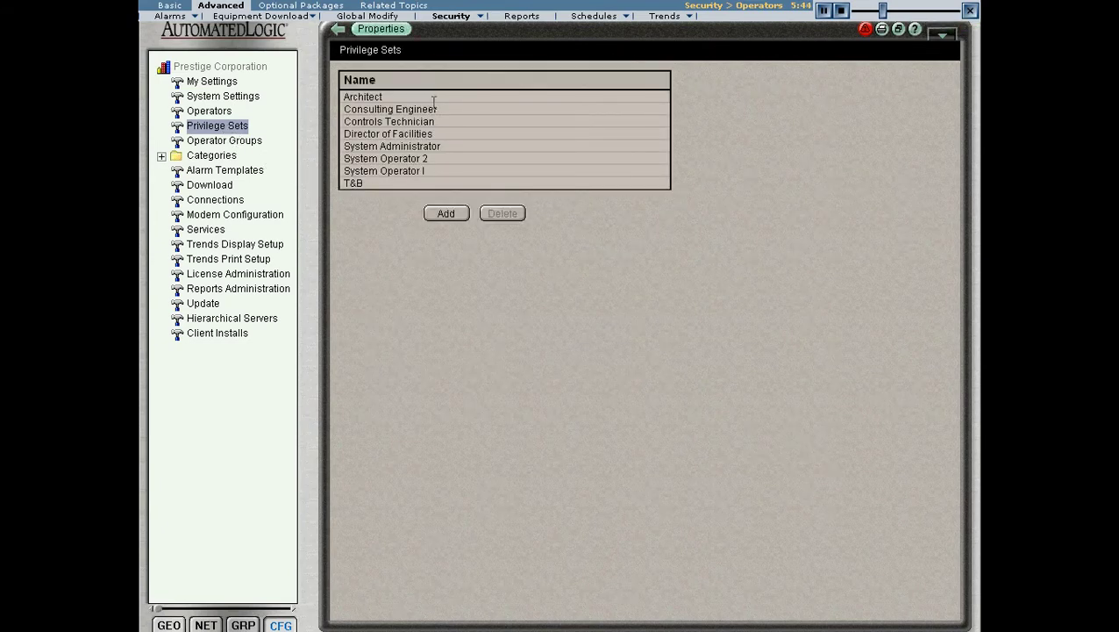
click(434, 146)
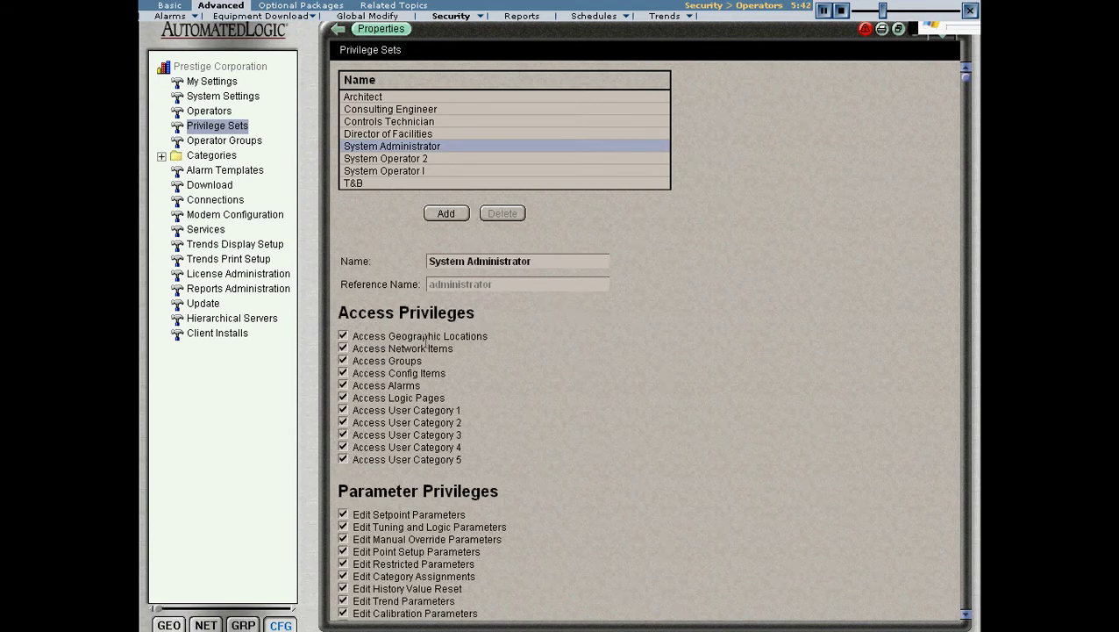
scroll(439, 334, down, 3)
scroll(356, 239, down, 1)
scroll(355, 236, down, 7)
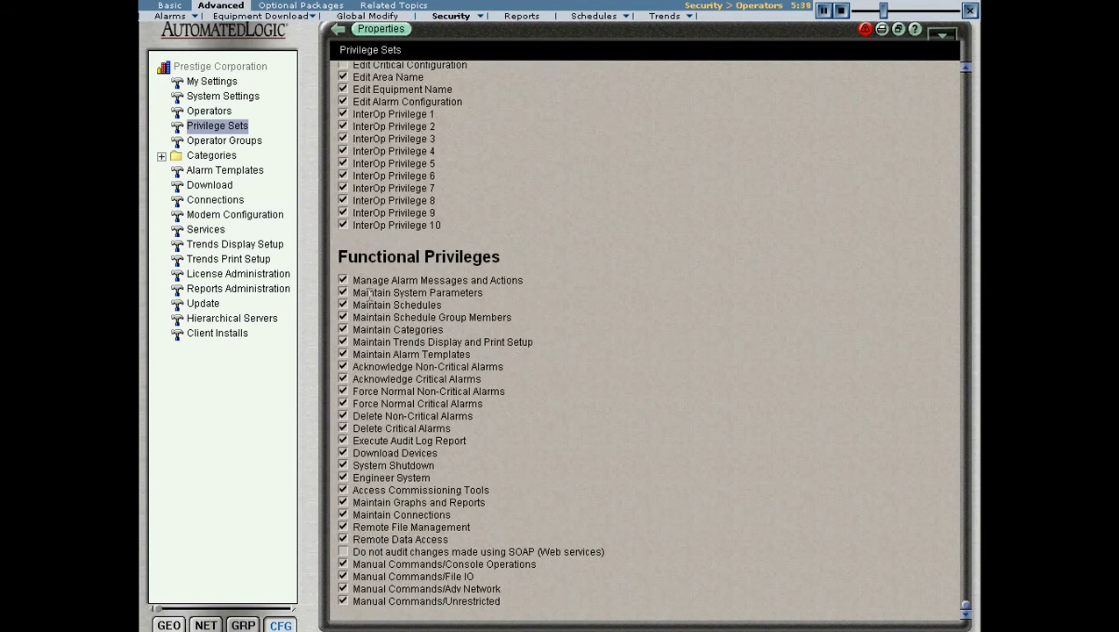
scroll(370, 297, up, 6)
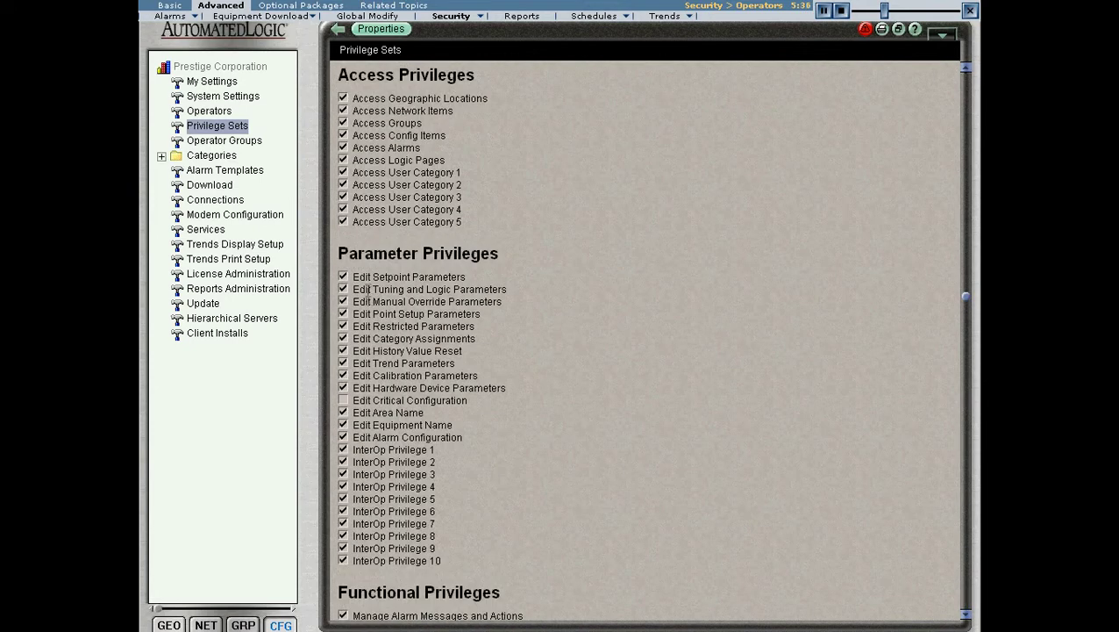
scroll(370, 298, up, 4)
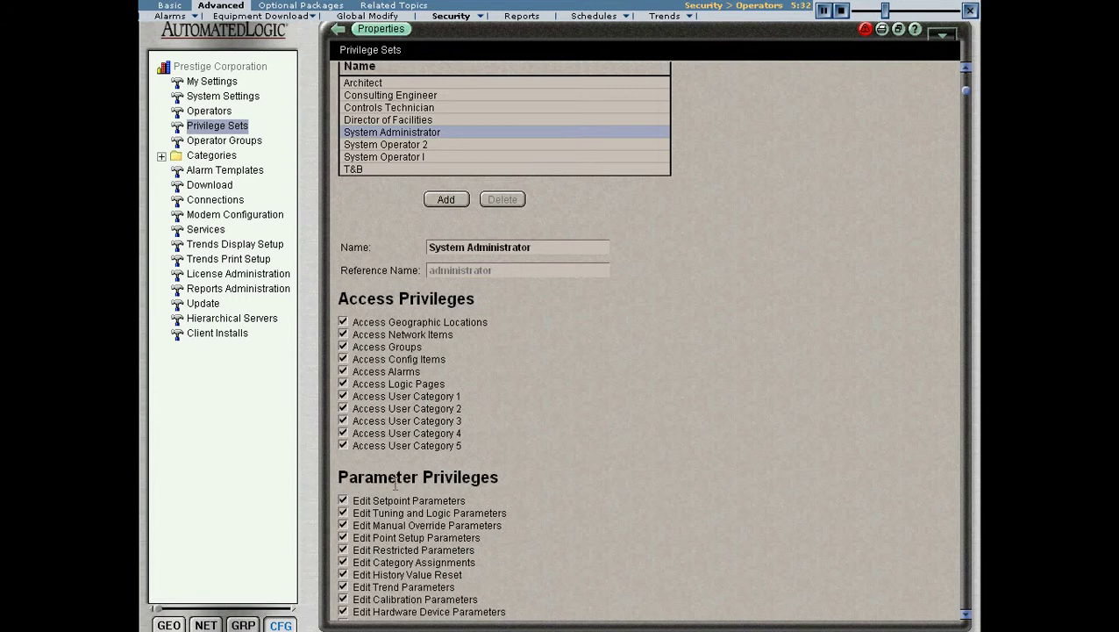
Recheck the Administrator operator's details, then go back to Privilege Sets.
click(220, 113)
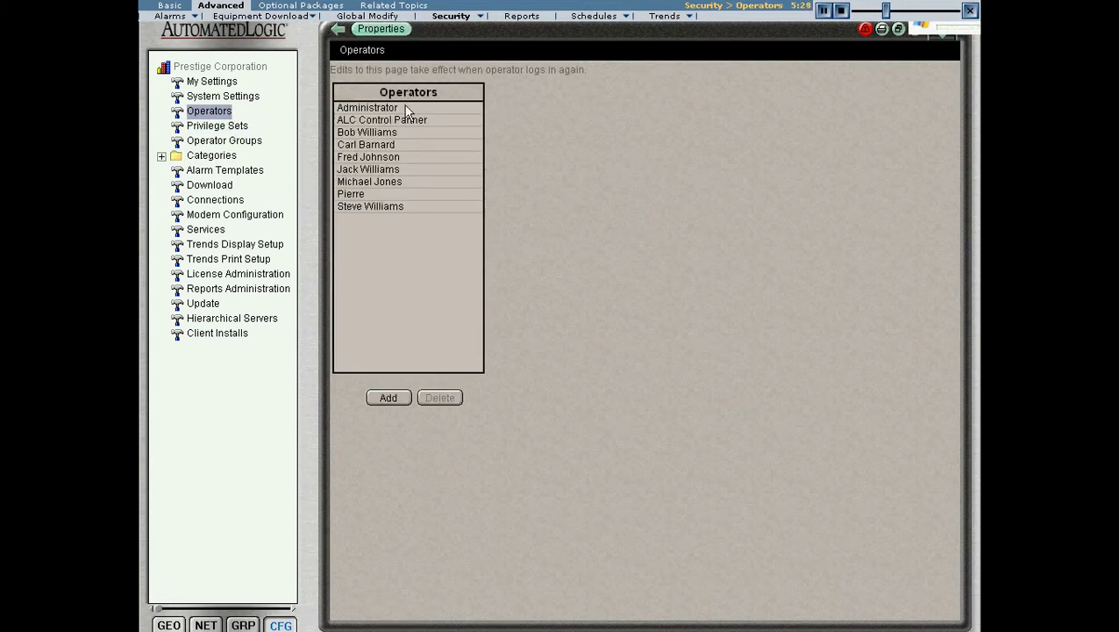
click(403, 109)
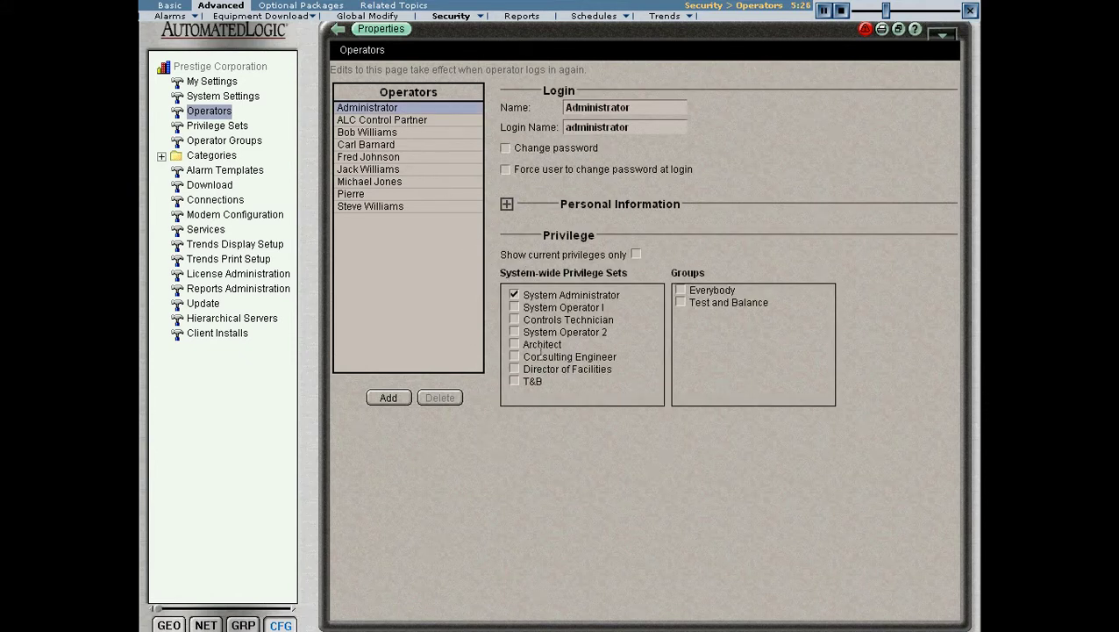
click(244, 128)
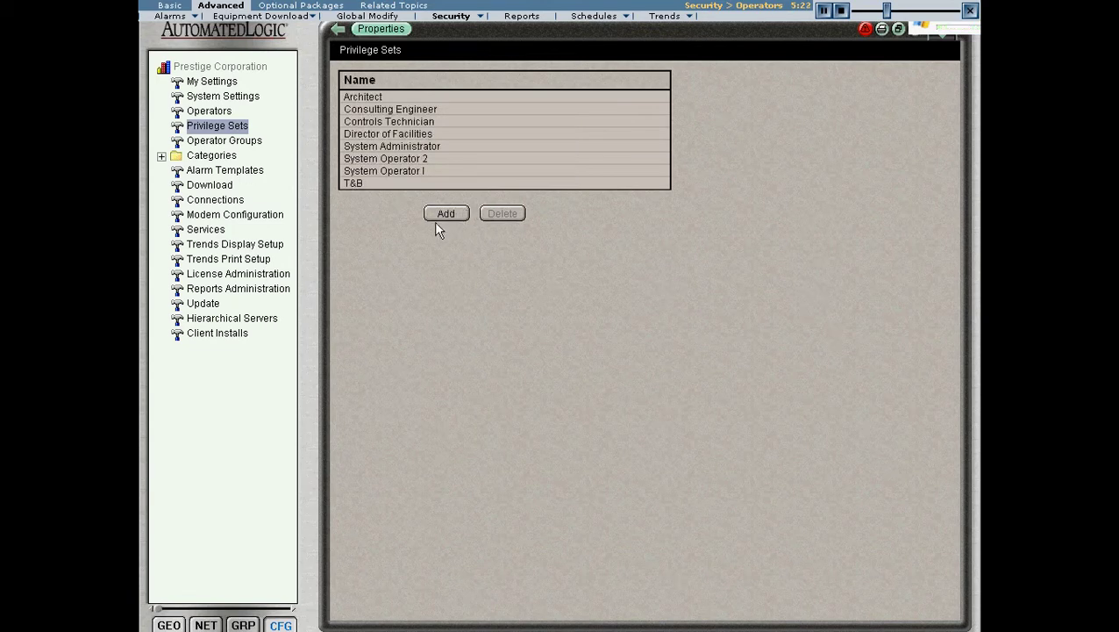
Scroll through the Consulting Engineer and Controls Technician privilege sets' permission checkboxes.
click(388, 109)
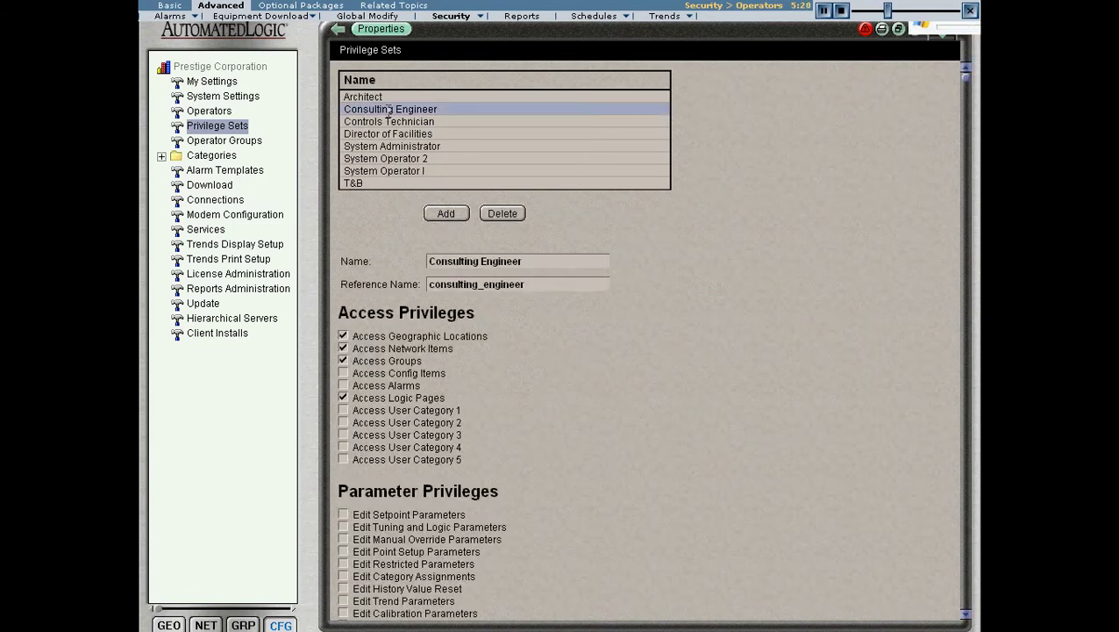
scroll(408, 303, down, 10)
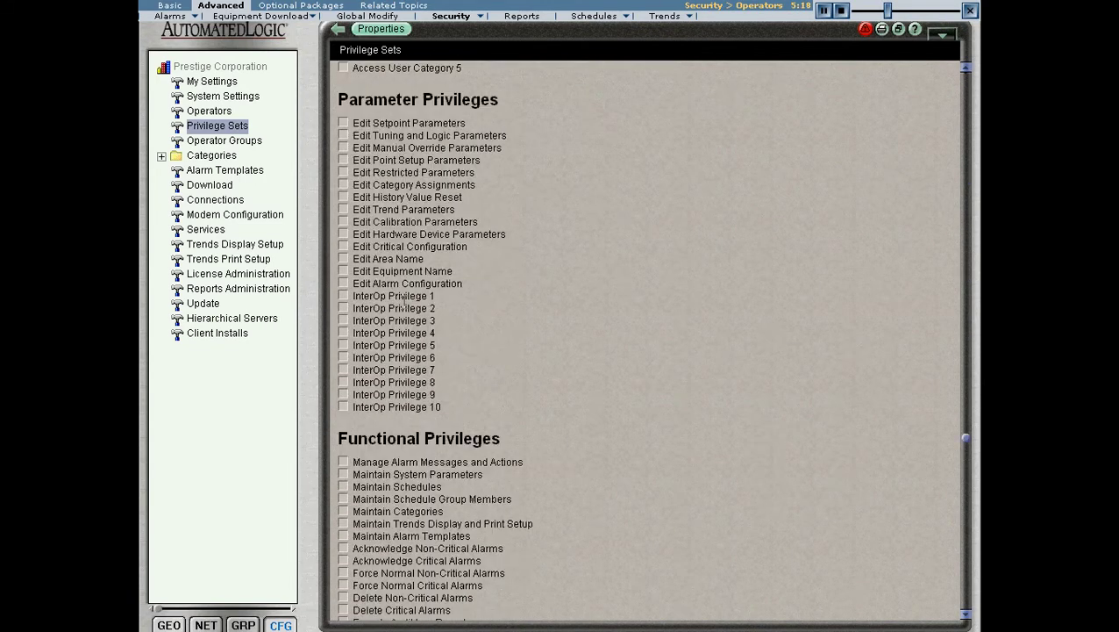
scroll(399, 304, up, 10)
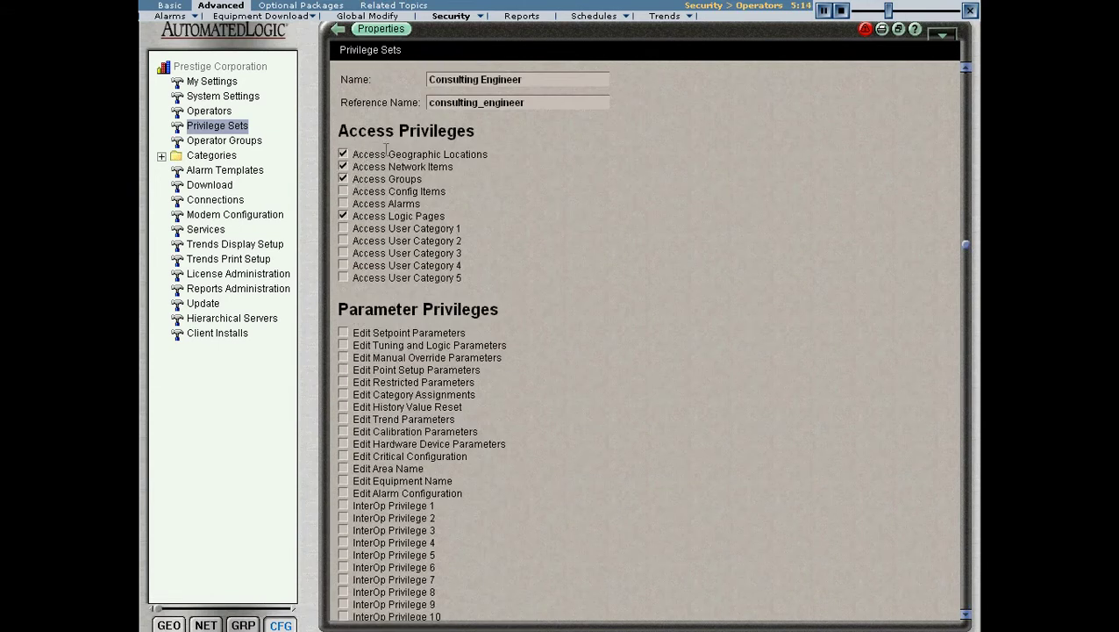
scroll(396, 184, up, 4)
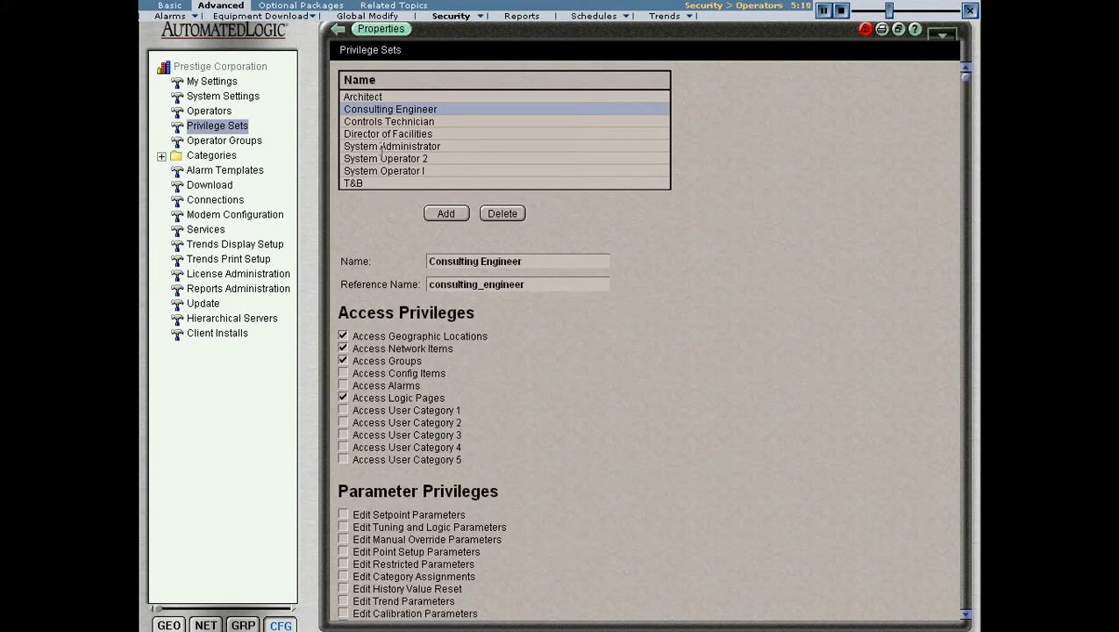
click(388, 121)
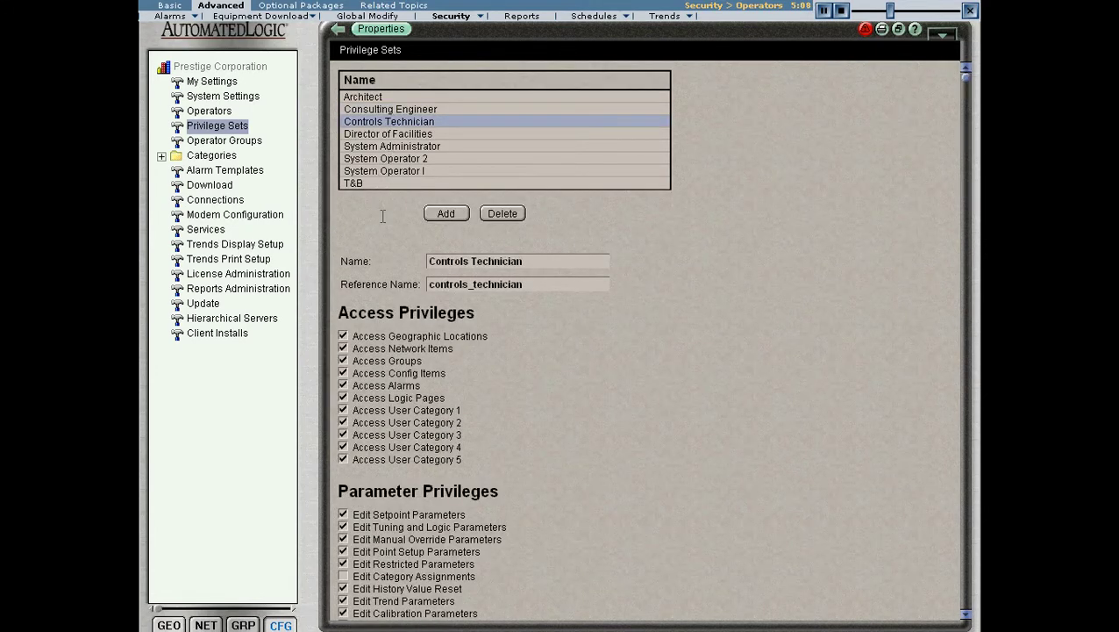
scroll(379, 212, down, 5)
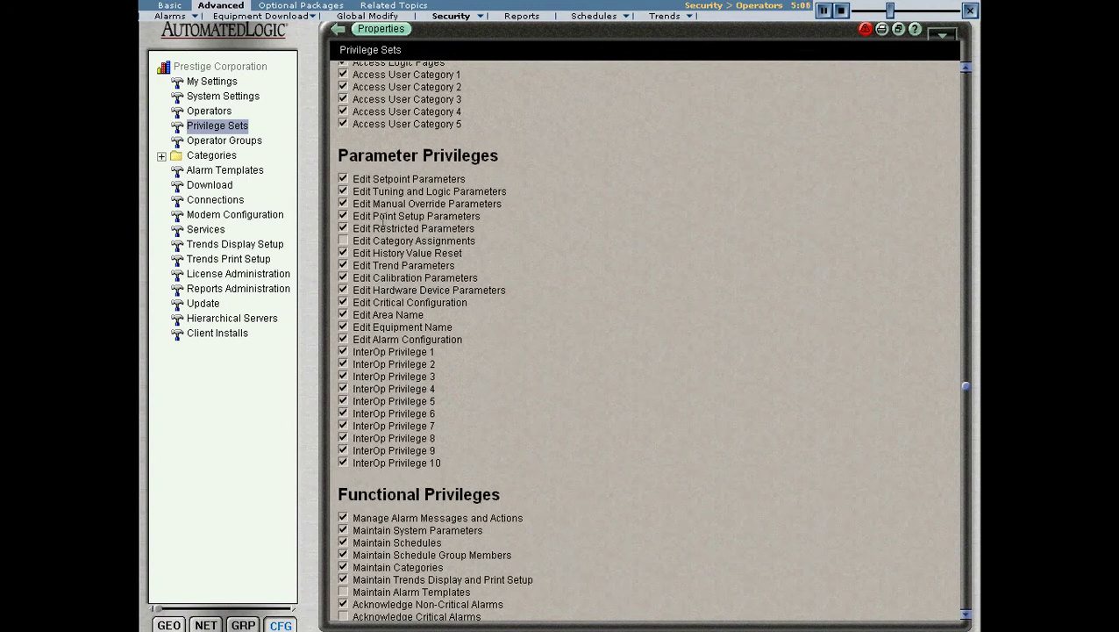
scroll(383, 219, up, 5)
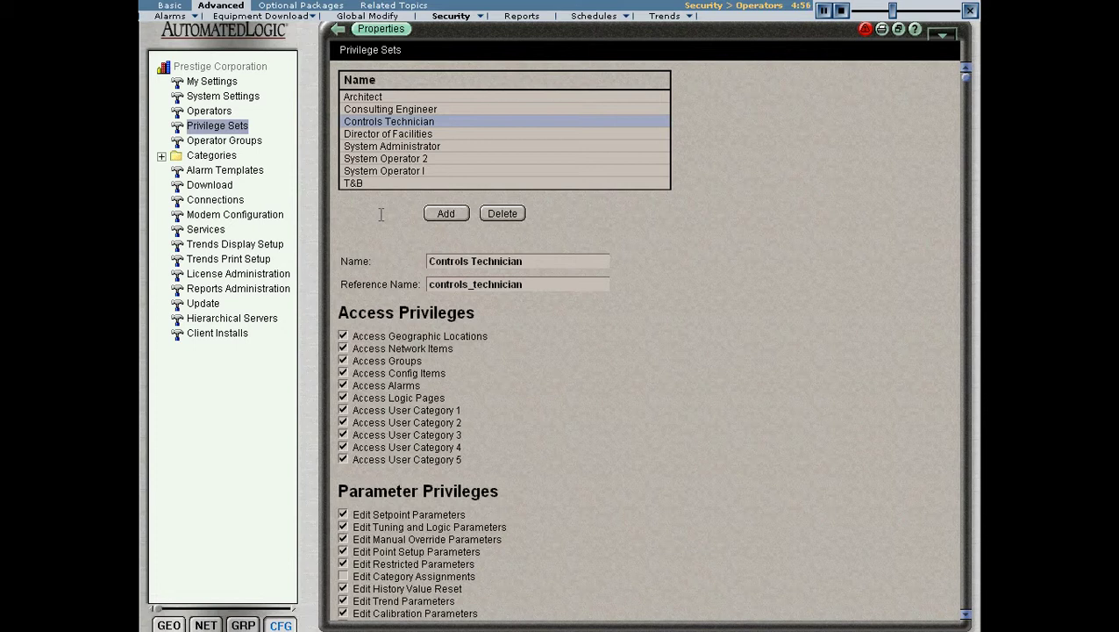
Step through Director of Facilities and System Administrator to the System Operator 2 set.
click(386, 133)
click(386, 147)
click(386, 158)
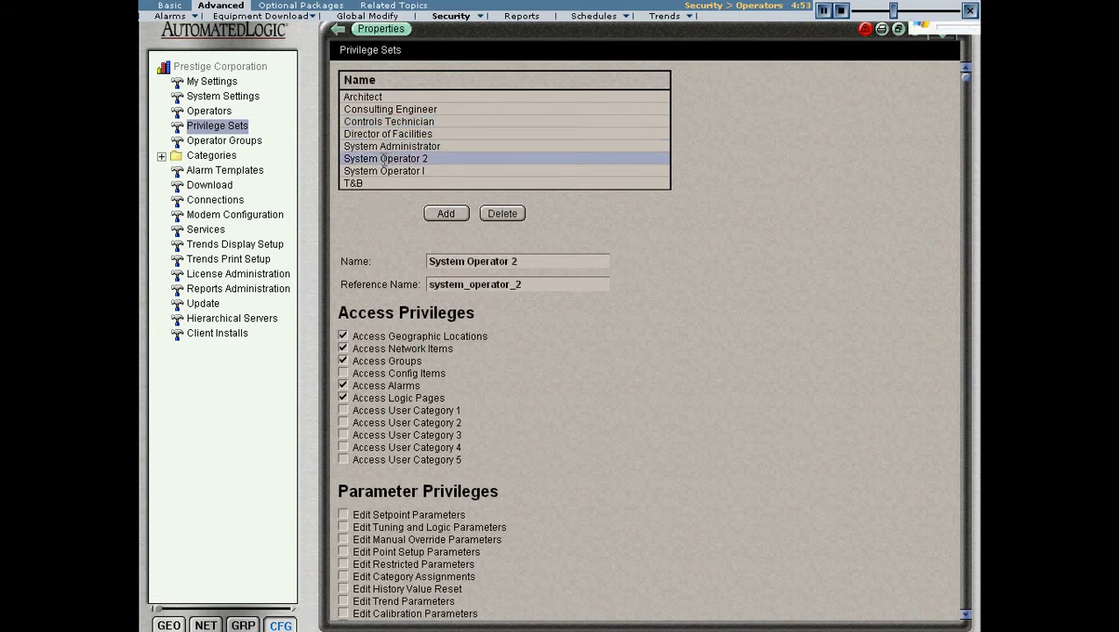
Create a new operator, entering the person's full name and a login name.
click(220, 115)
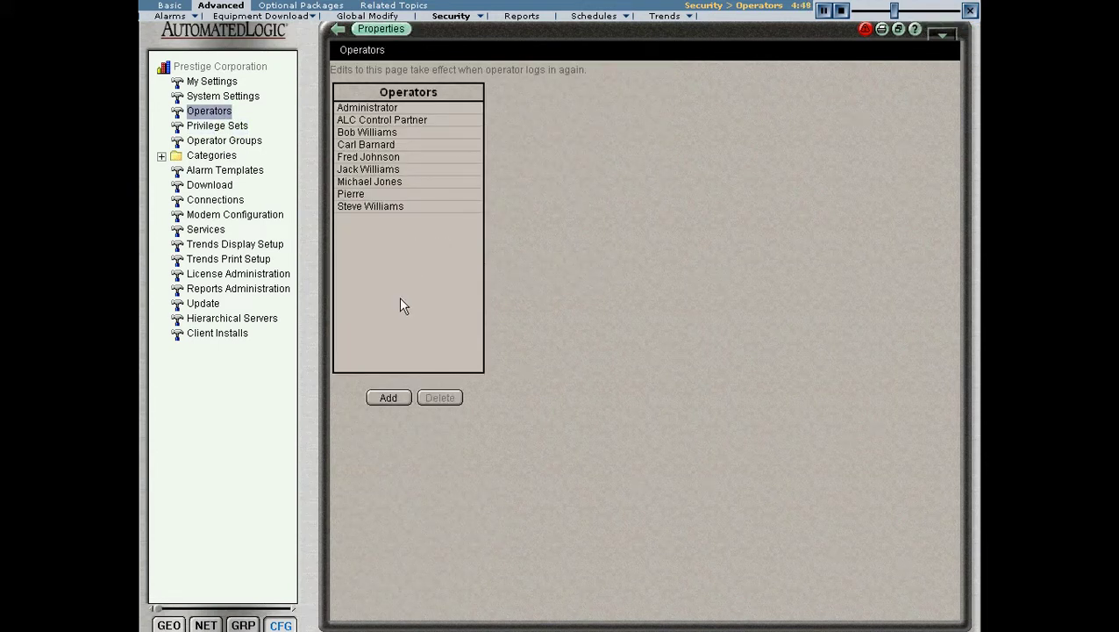
click(391, 396)
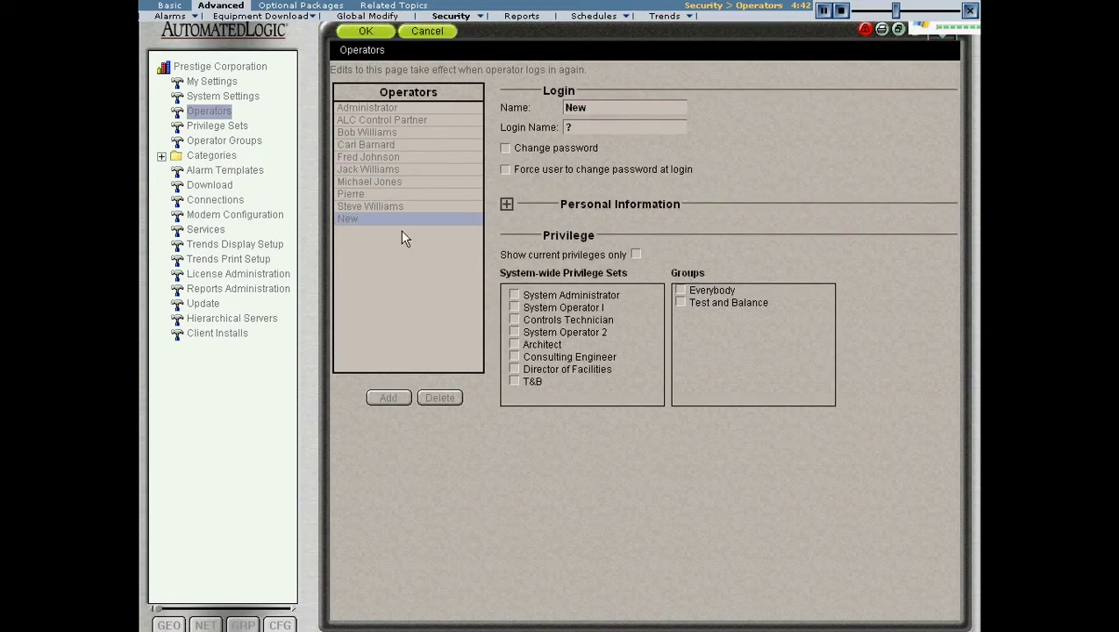
click(596, 108)
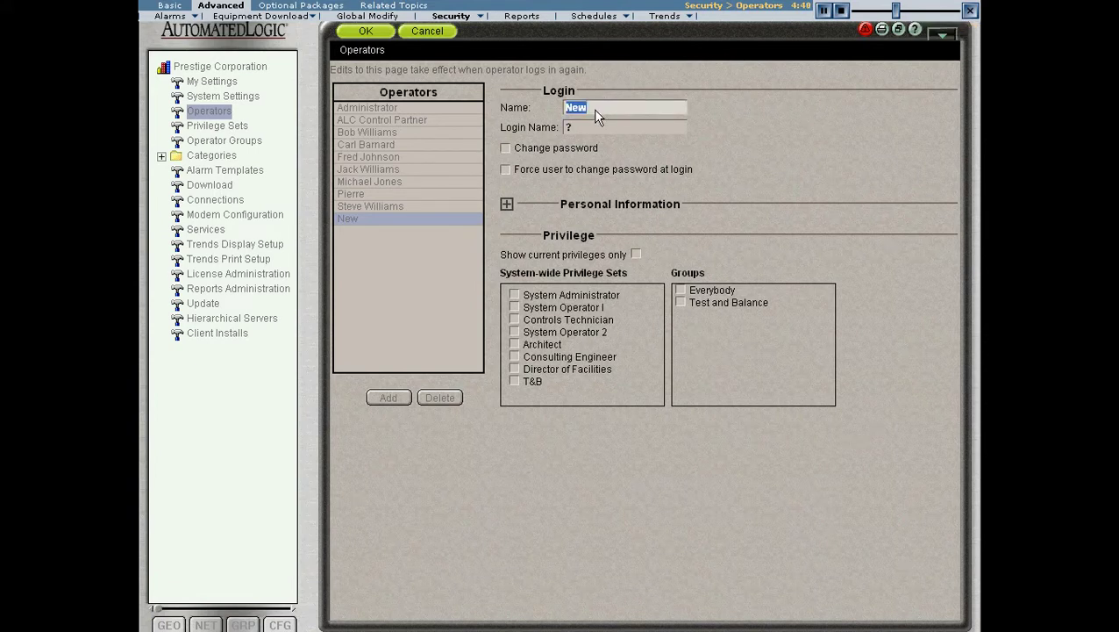
text(Jim Smith)
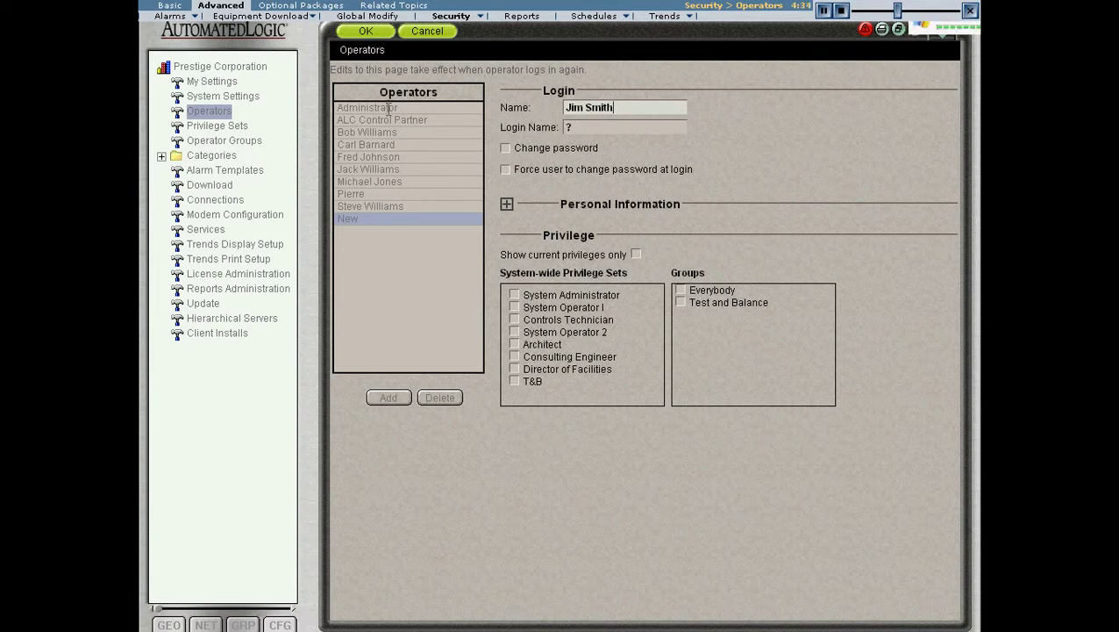
click(585, 128)
text(jsmith)
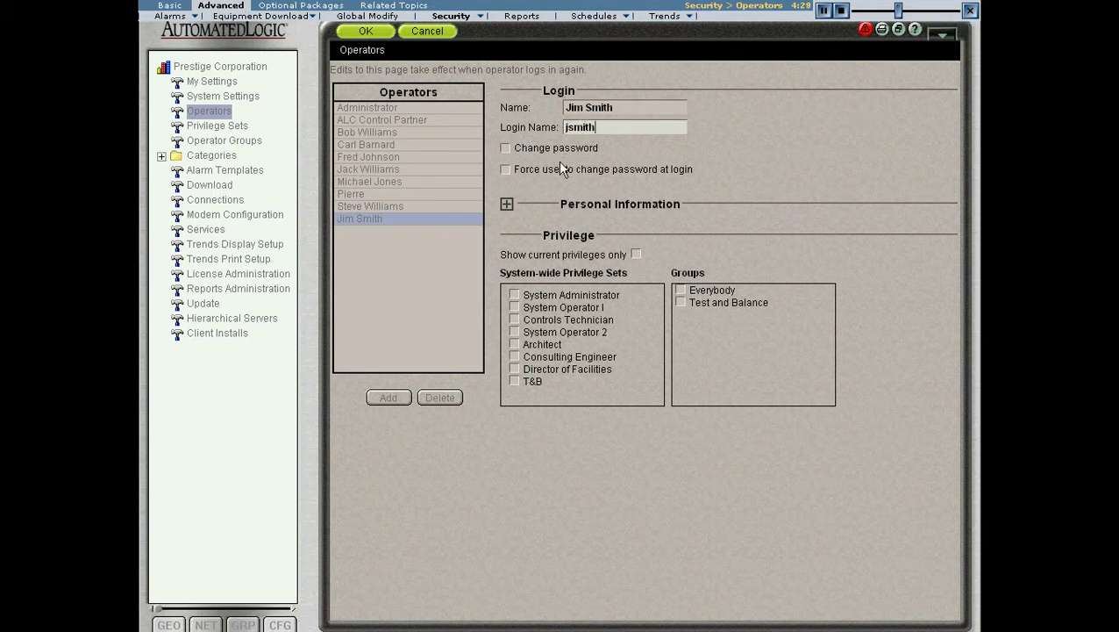
Enable Change password, enter and retype a three-character password, leaving forced change off.
click(505, 148)
click(653, 170)
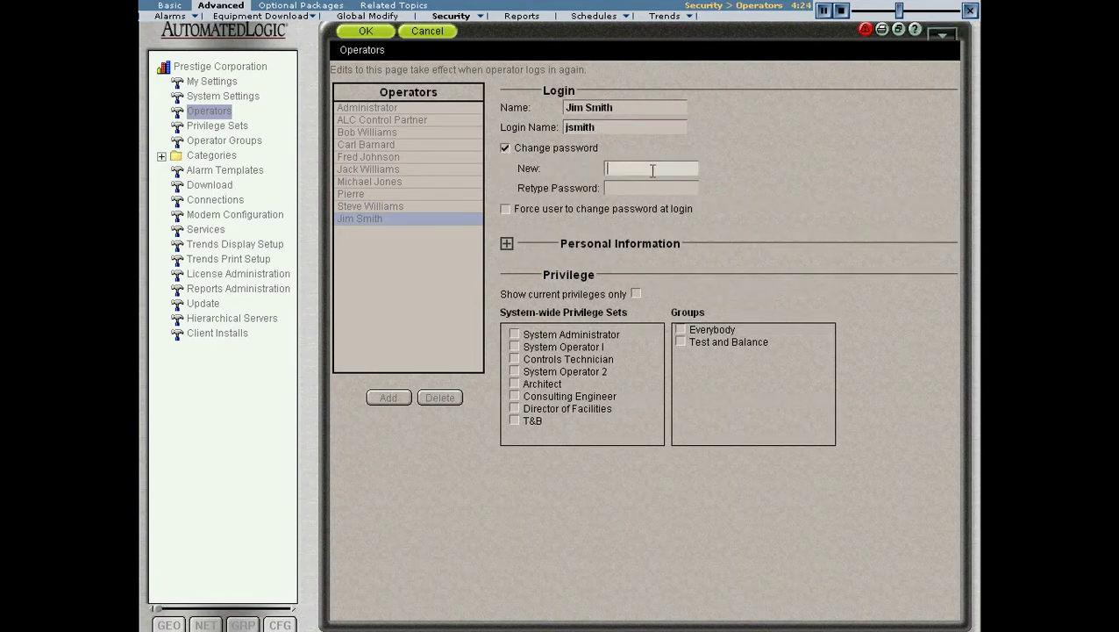
text(123)
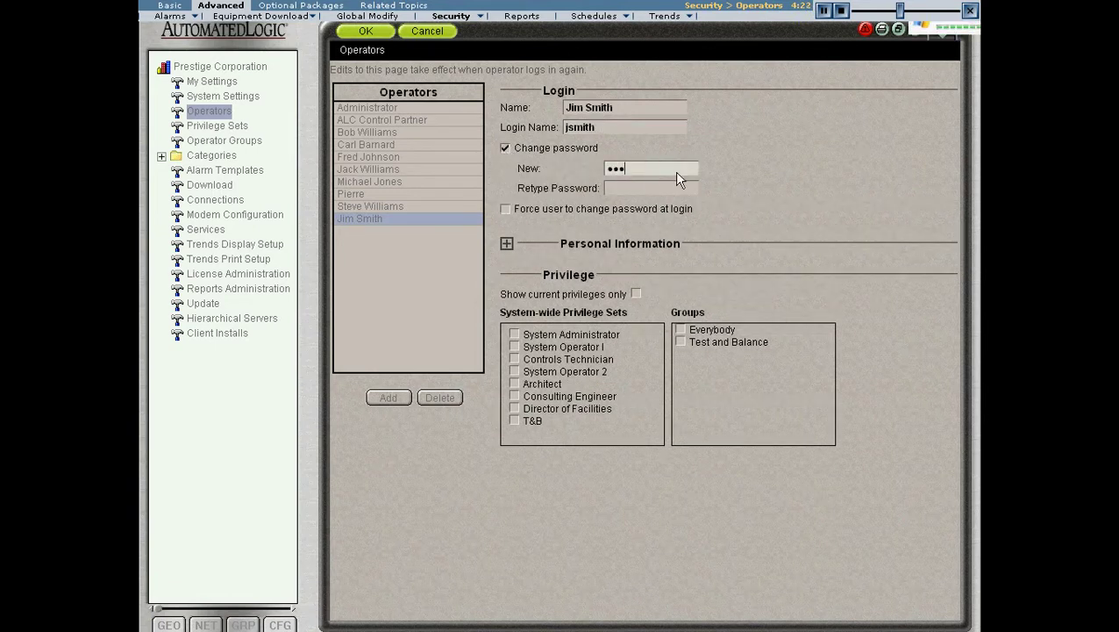
click(656, 190)
text(123)
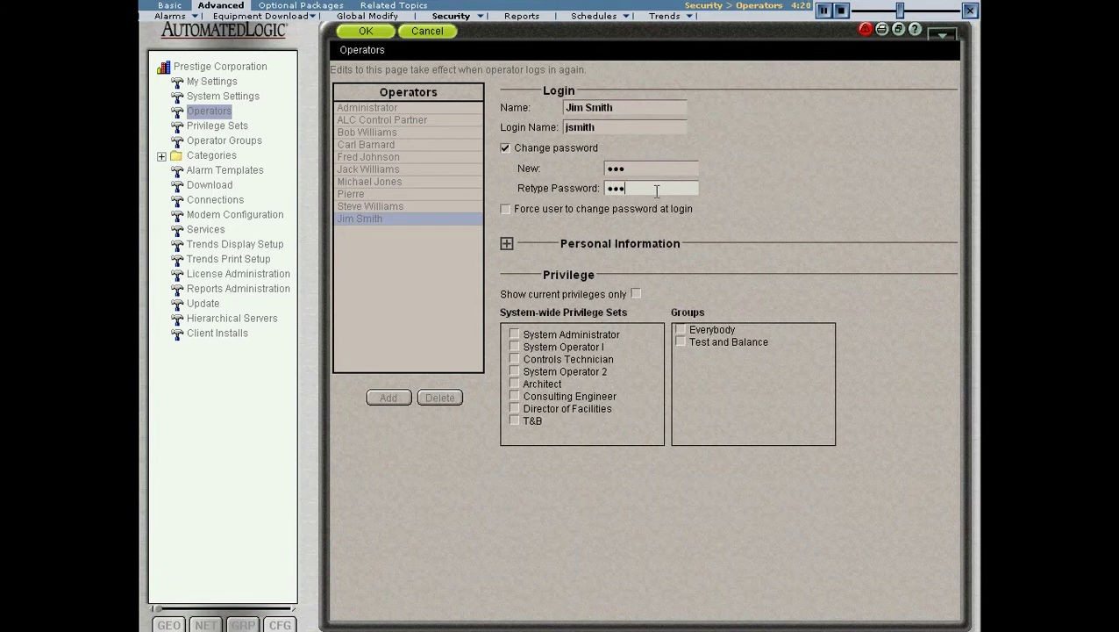
click(506, 210)
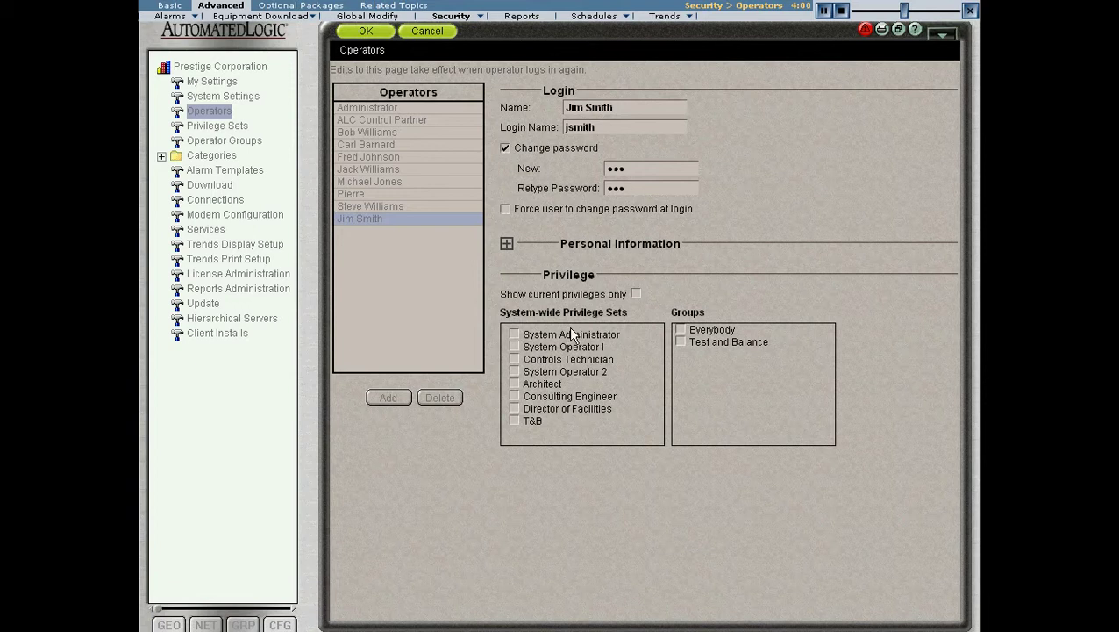
Check the Controls Technician privilege set for the new operator and save with OK.
click(514, 358)
click(364, 33)
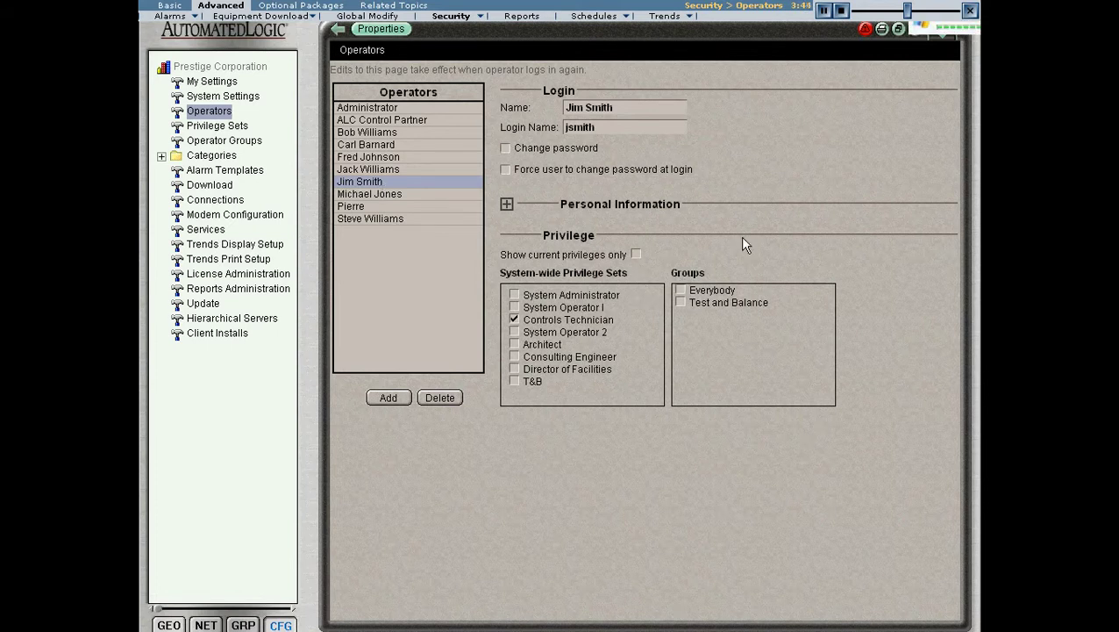
Log out and sign in with the new operator's login name and password.
click(944, 37)
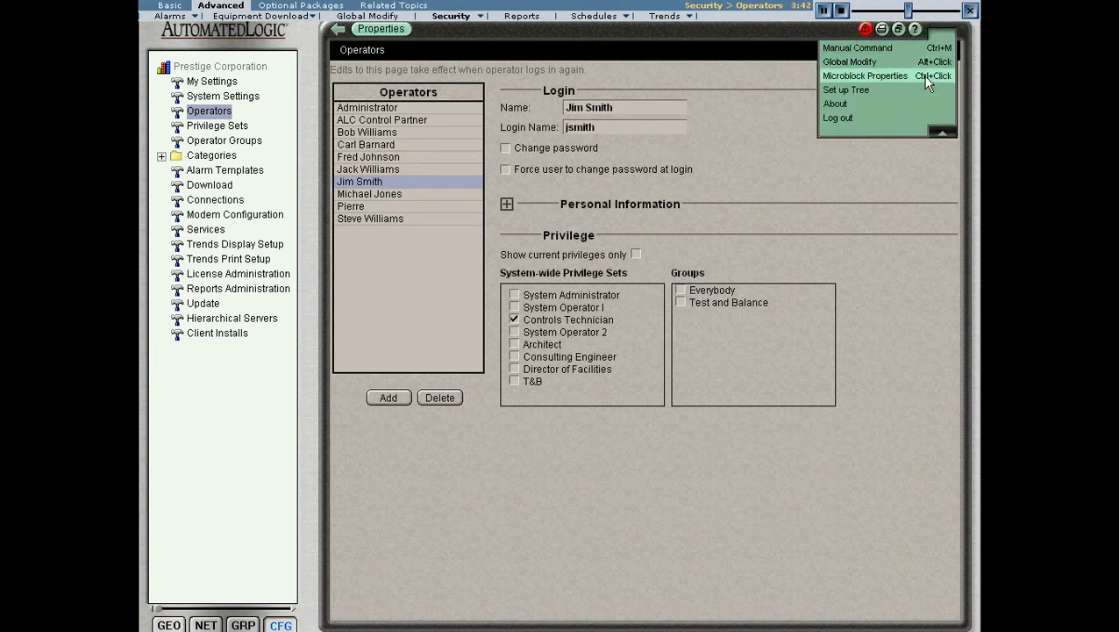
click(892, 114)
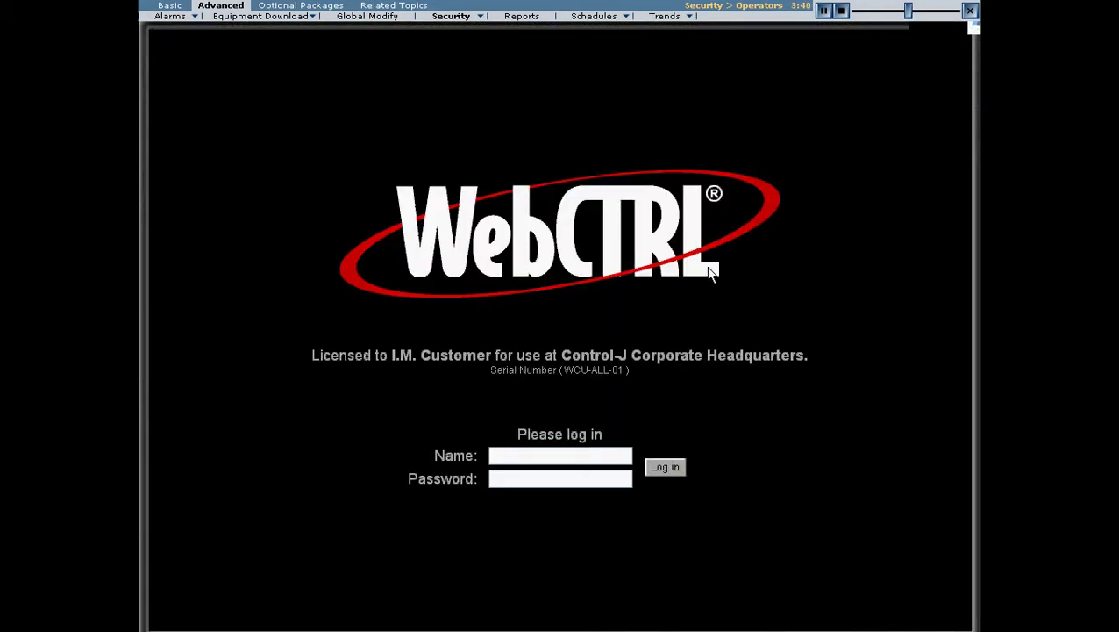
text(jsmith)
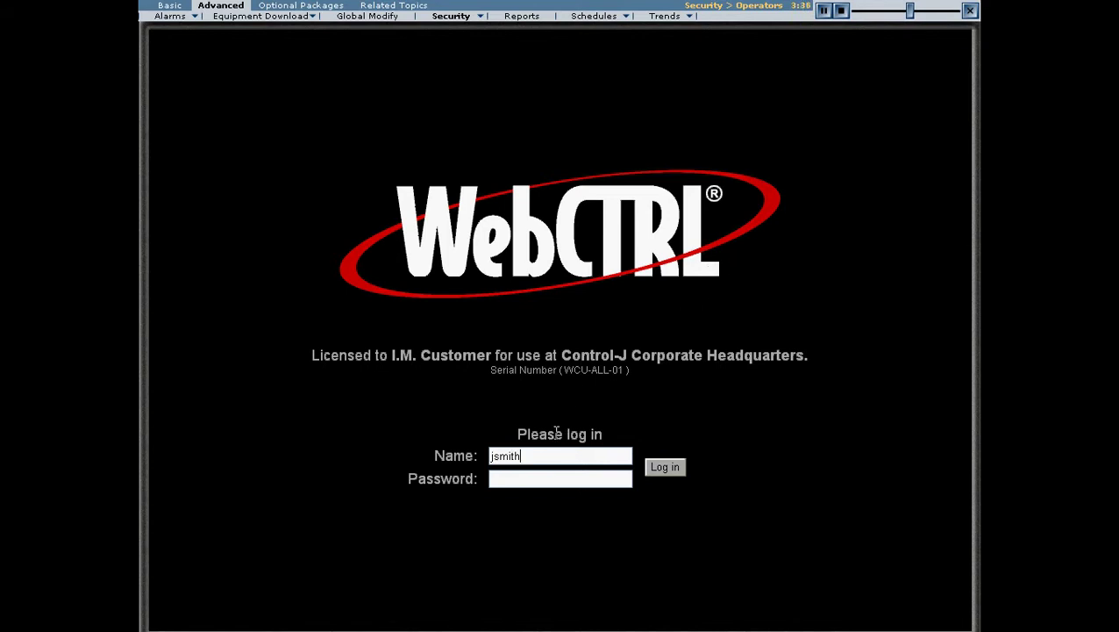
click(553, 473)
text(pas)
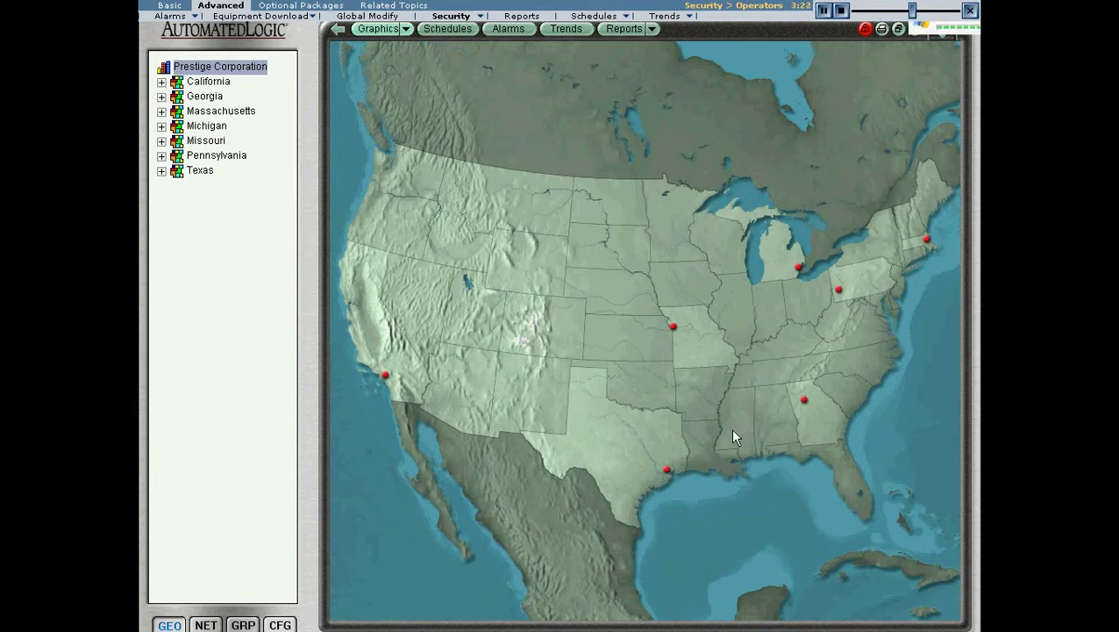
Open the Georgia map, view alarms in NET, then reach My Settings under CFG.
click(788, 420)
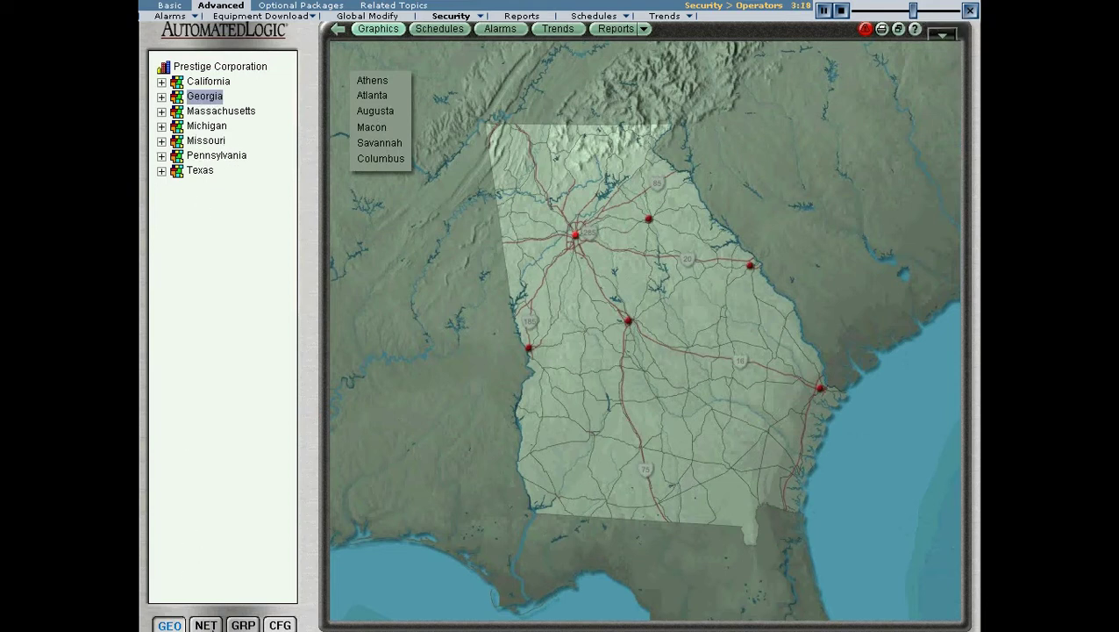
click(207, 624)
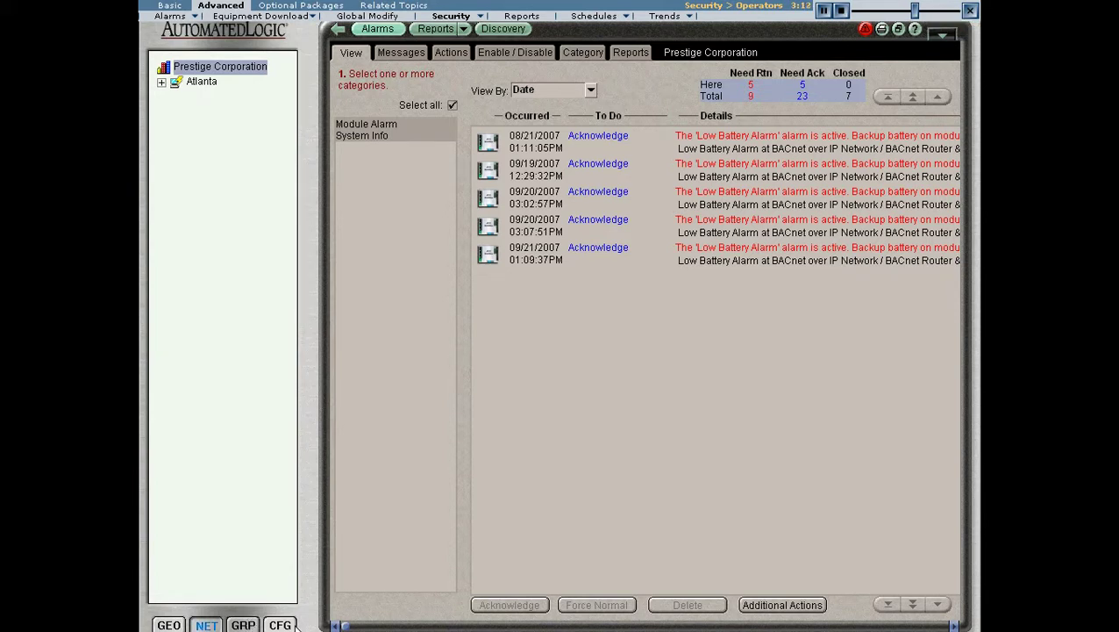
click(280, 624)
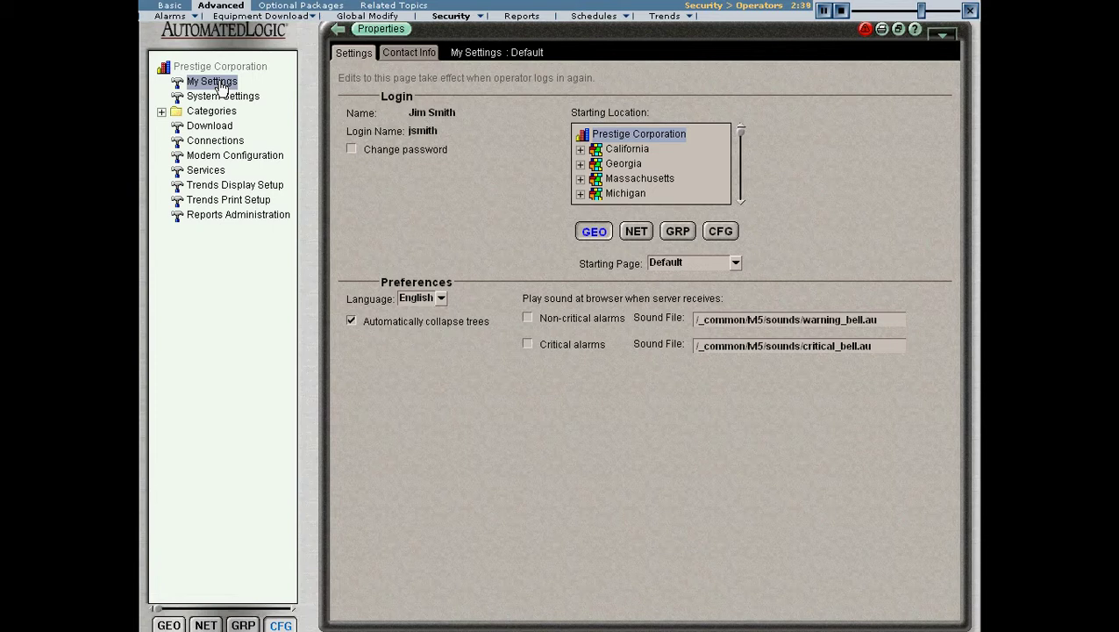
Set the starting location to Georgia > Atlanta and the starting page to Graphics.
click(352, 149)
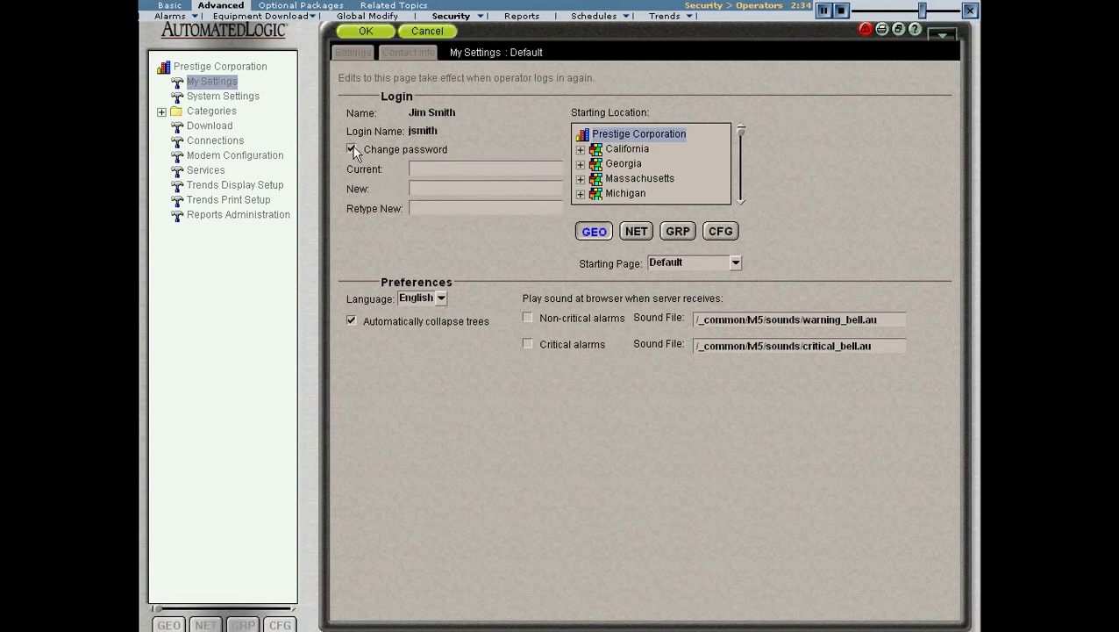
click(352, 149)
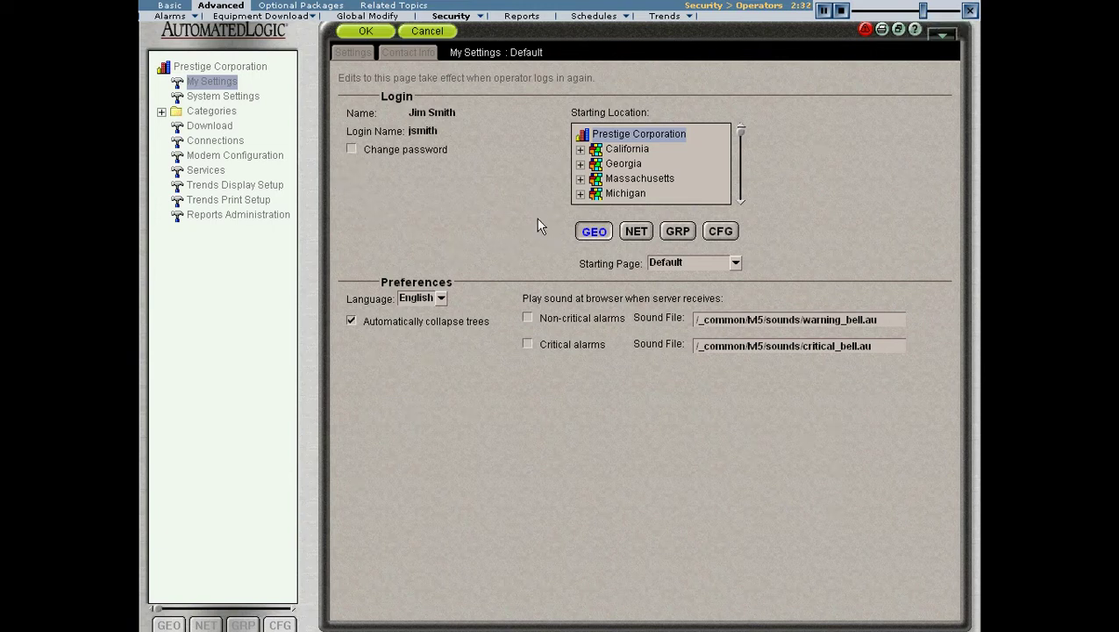
click(580, 164)
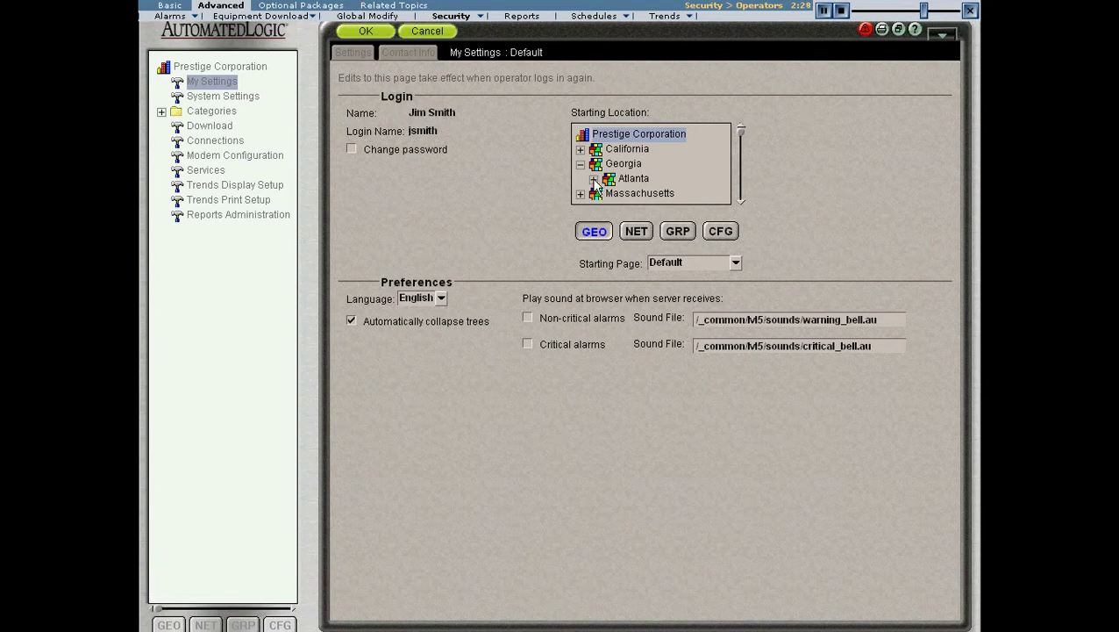
click(636, 180)
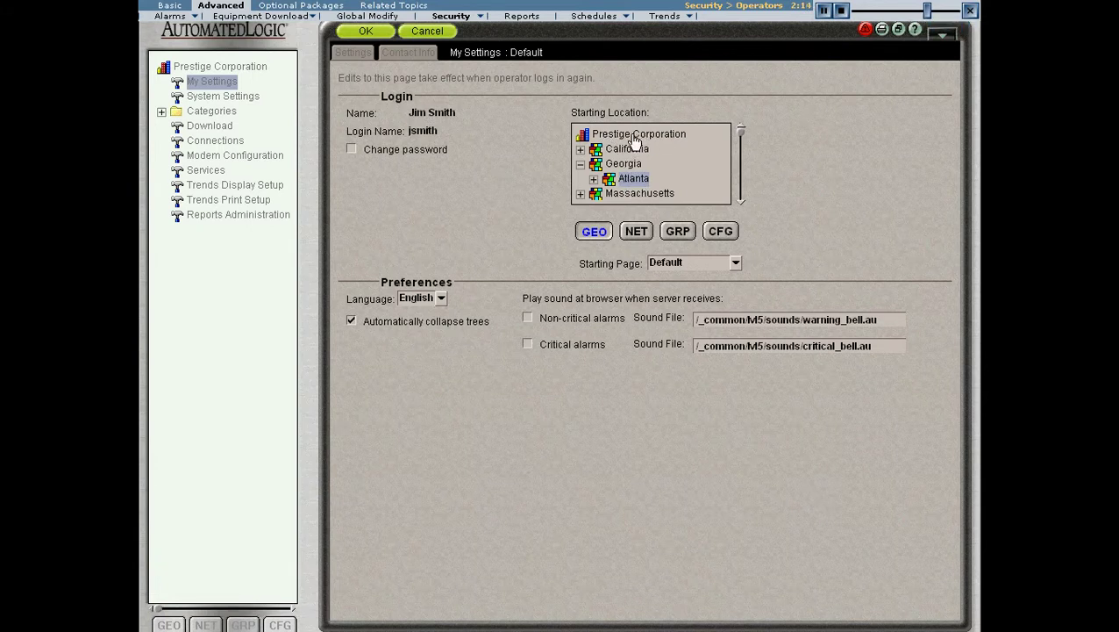
click(735, 263)
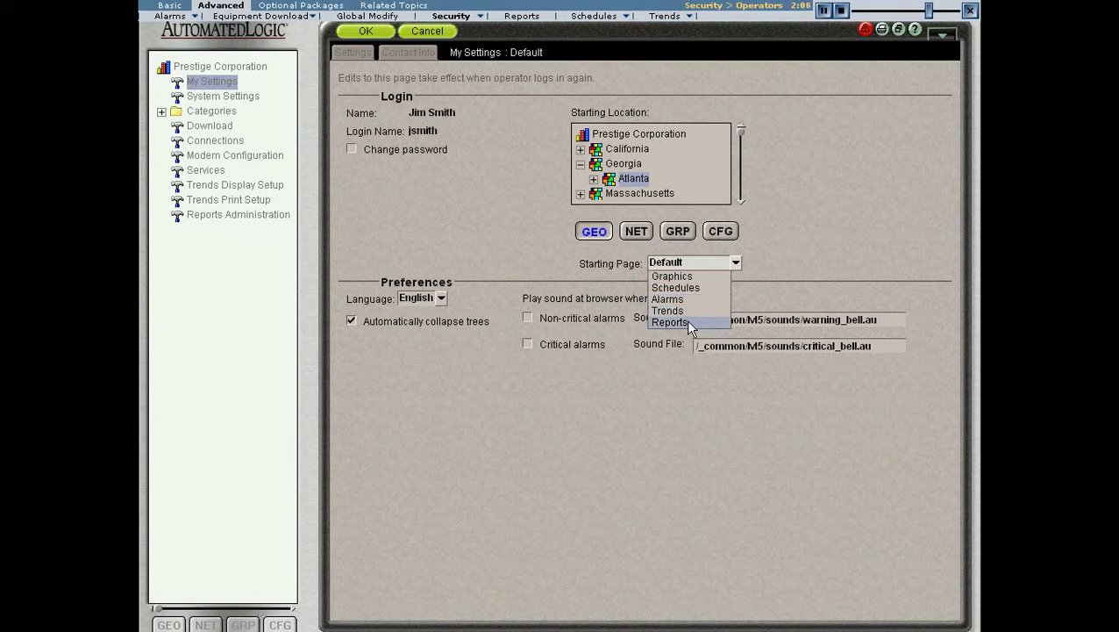
click(822, 252)
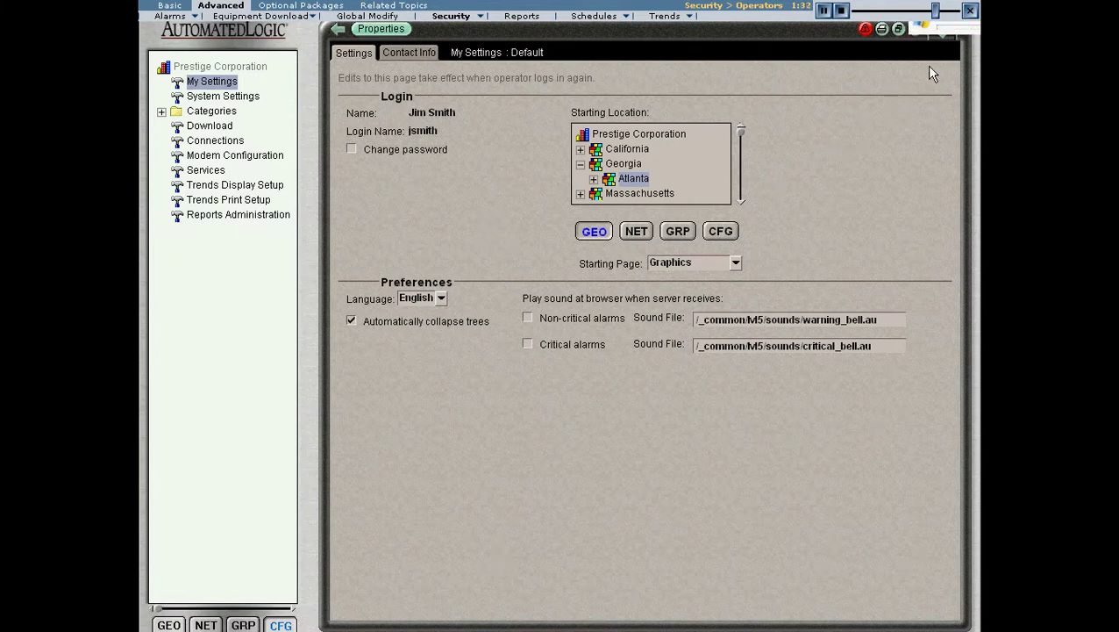
Log out, sign in as administrator with its password, and switch to the CFG view.
click(943, 36)
click(891, 116)
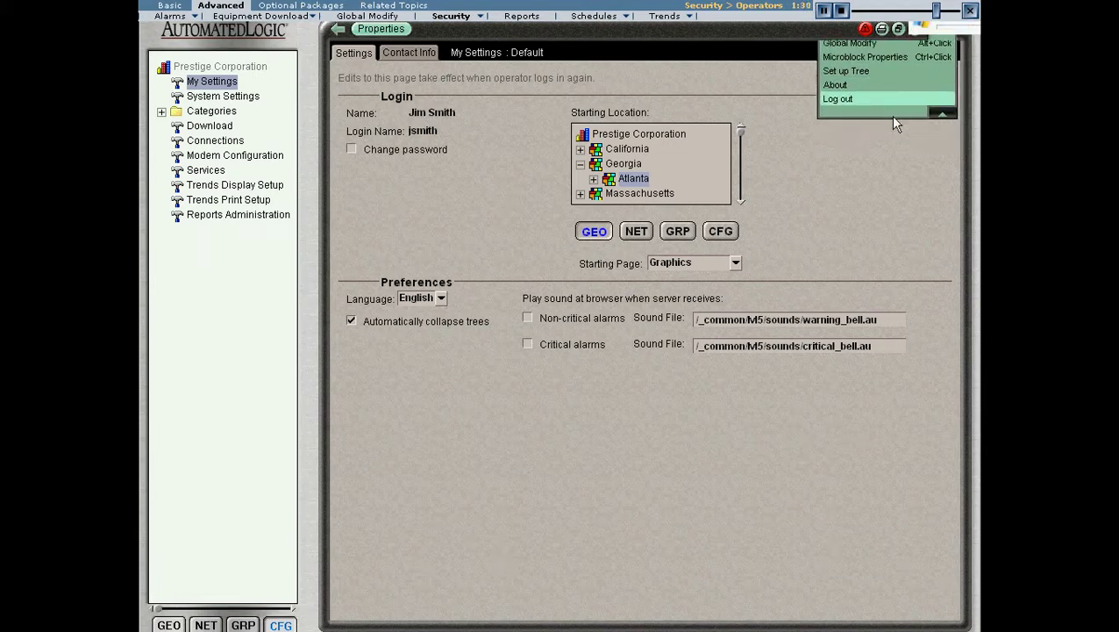
text(administ)
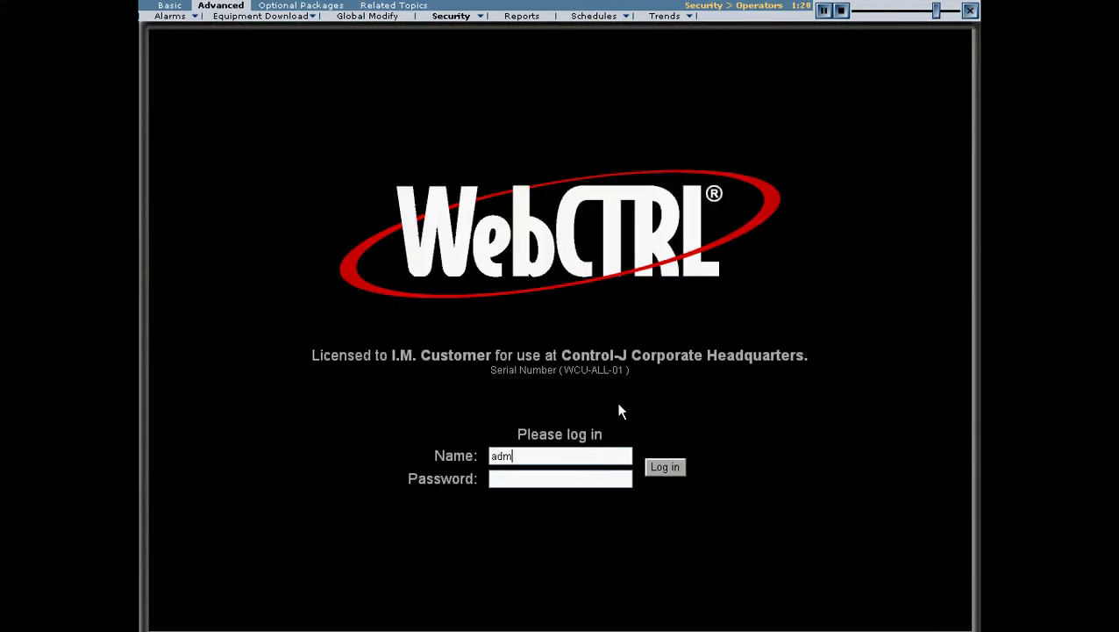
text(rator)
click(553, 478)
text(abc)
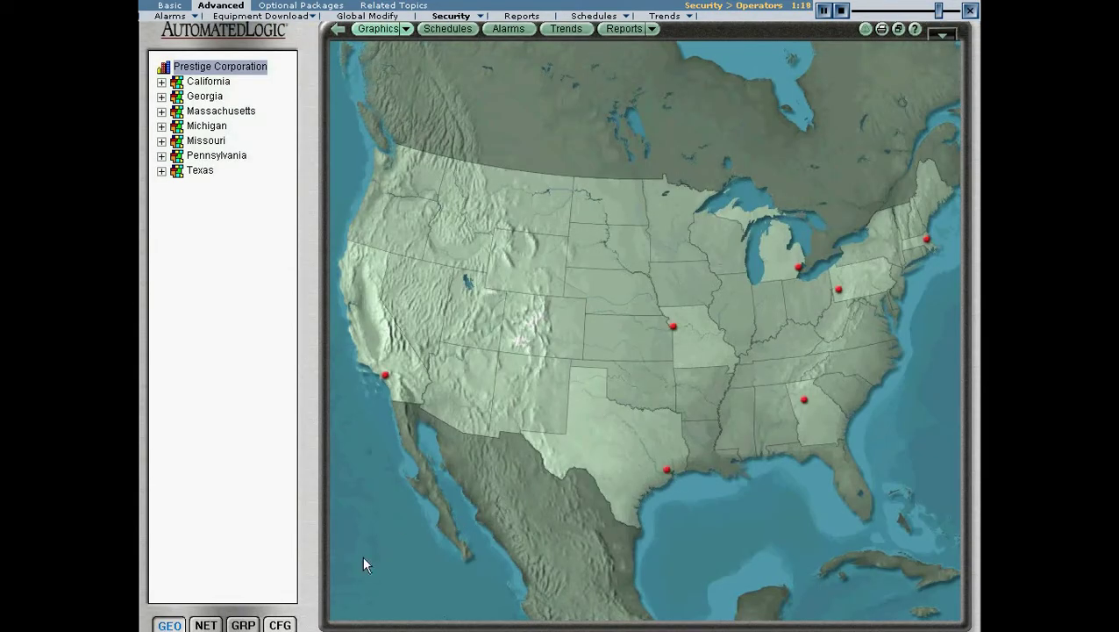
click(280, 624)
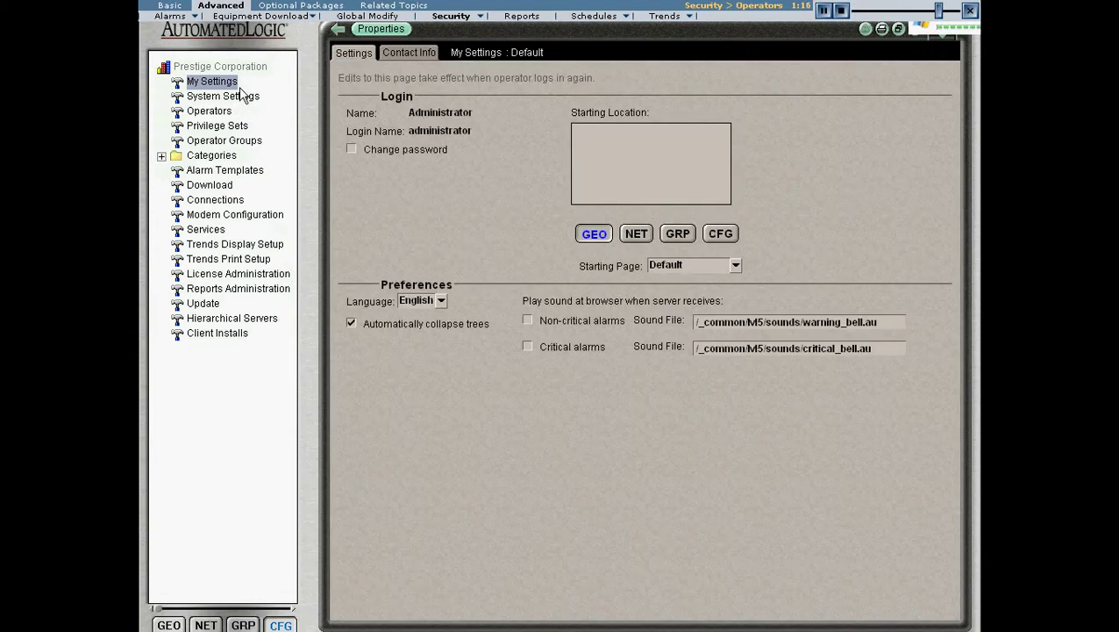
Under System Settings > Security, clear 'Log off operators after' and select the lockout minutes field.
click(237, 95)
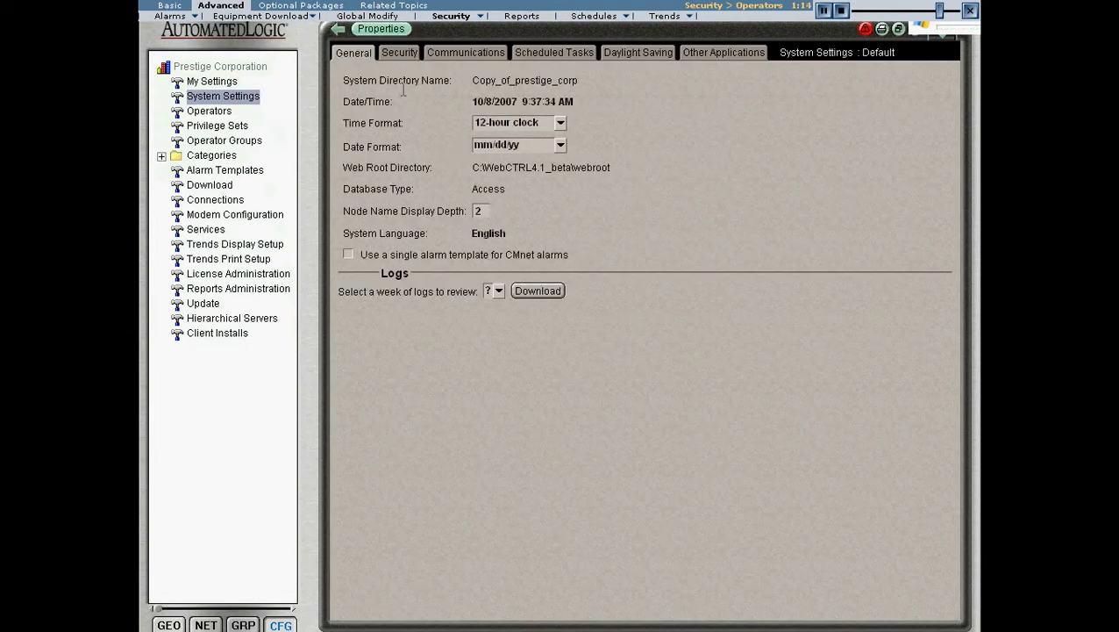
click(400, 53)
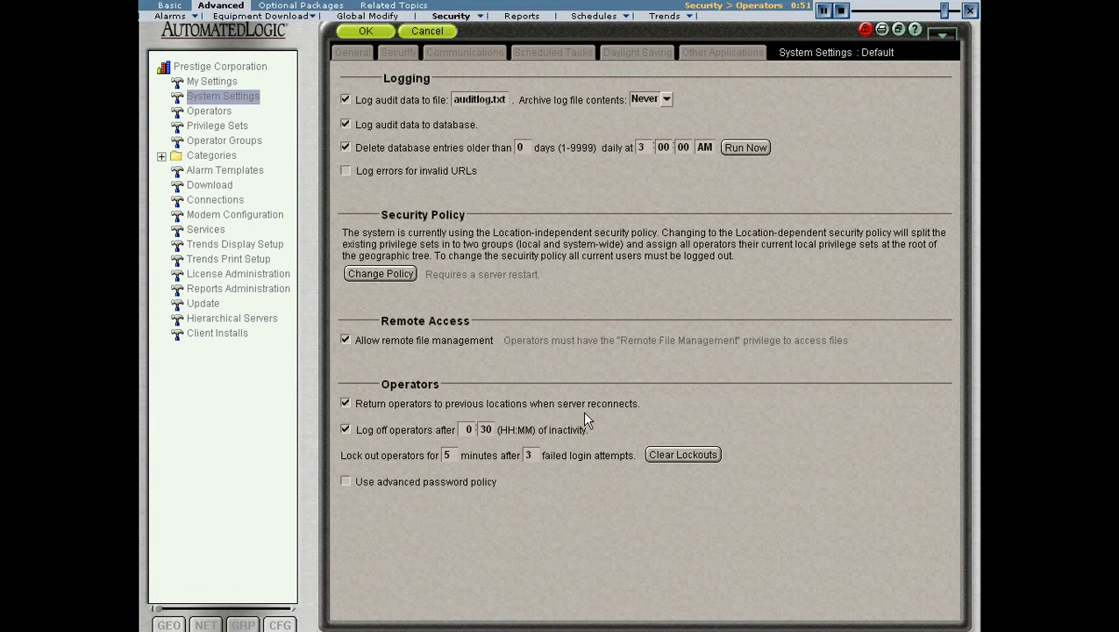
click(345, 429)
click(450, 456)
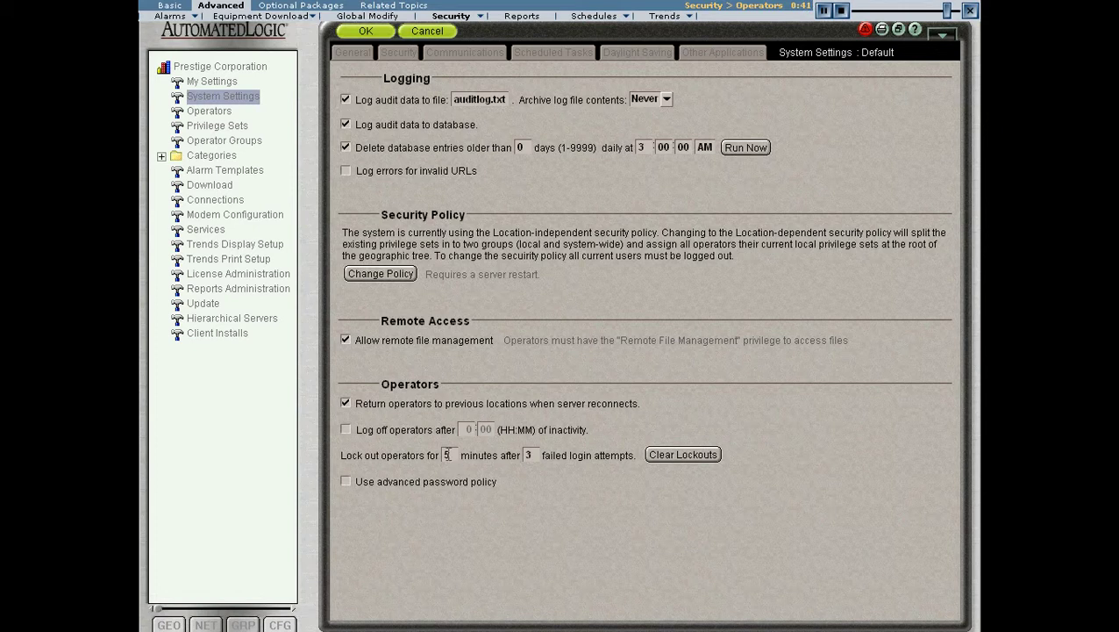